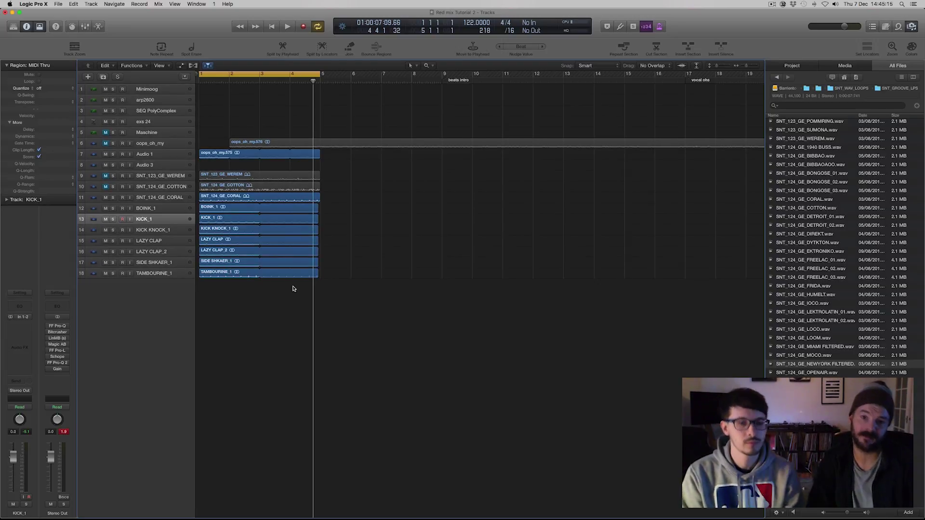
scroll(347, 289, up, 5)
scroll(351, 290, left, 3)
drag(489, 509, 311, 310)
drag(372, 304, 375, 324)
click(442, 324)
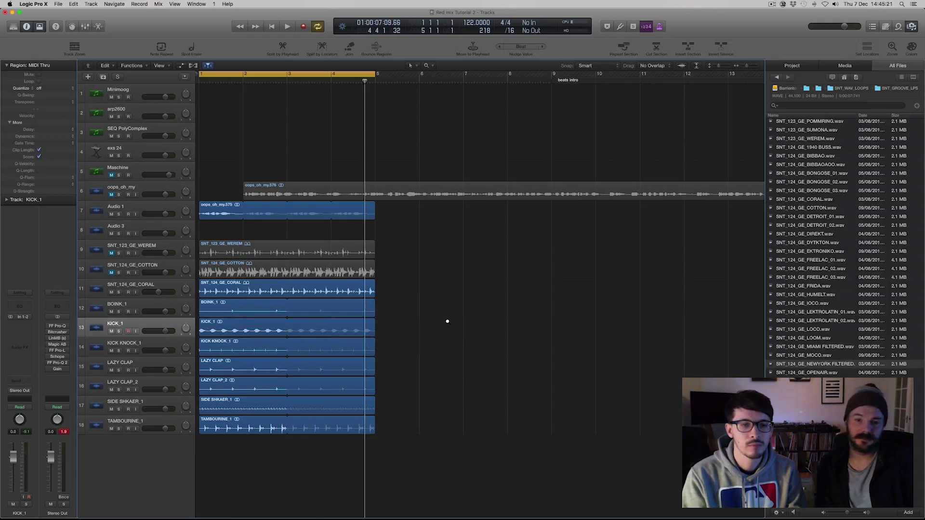
scroll(446, 322, down, 3)
scroll(448, 321, up, 3)
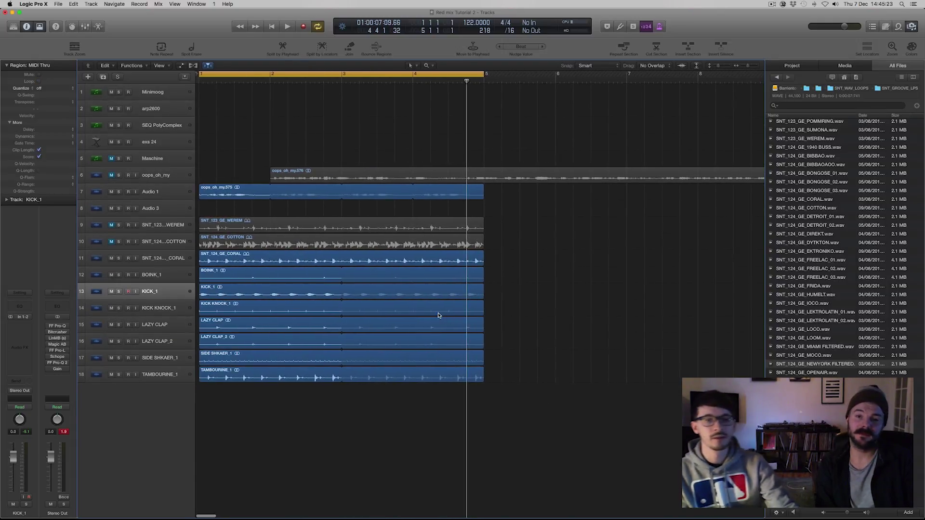
scroll(460, 318, down, 2)
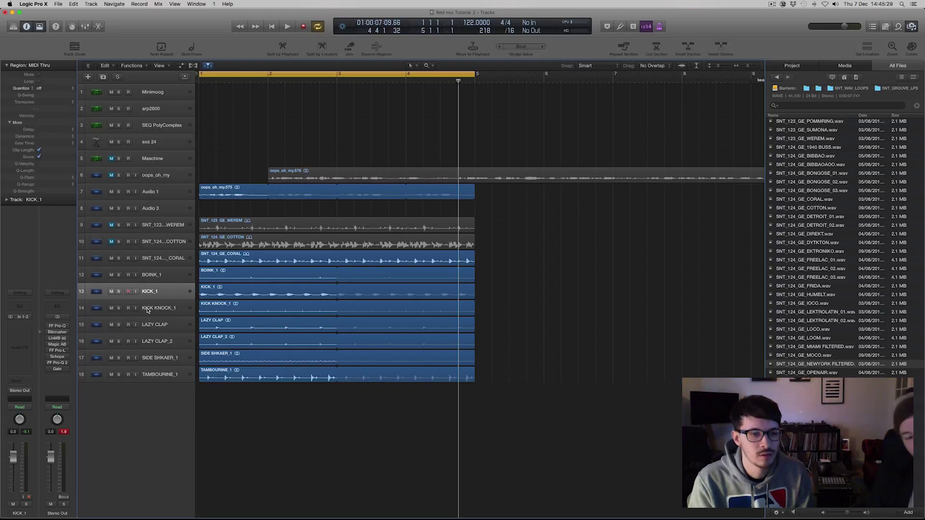
Play the KICK_1 track in solo, then stop playback and take it out of solo.
click(119, 292)
key(space)
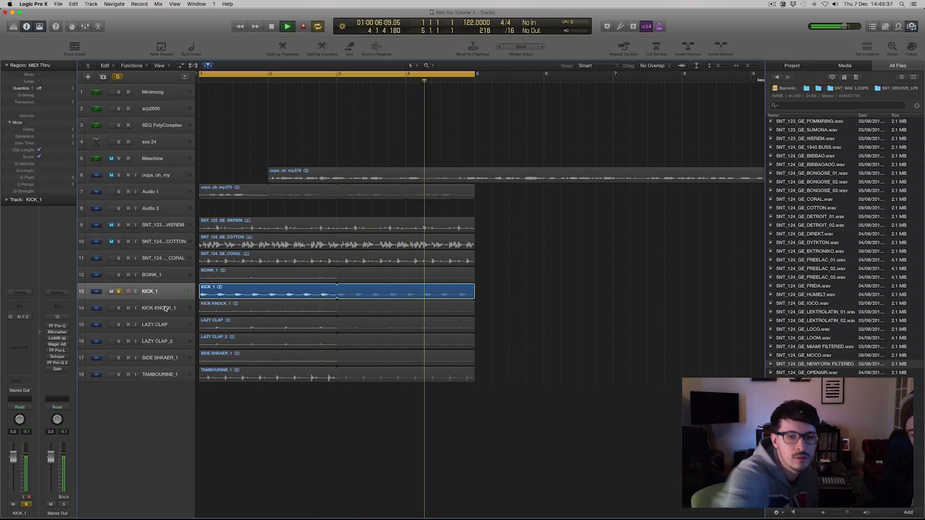
key(space)
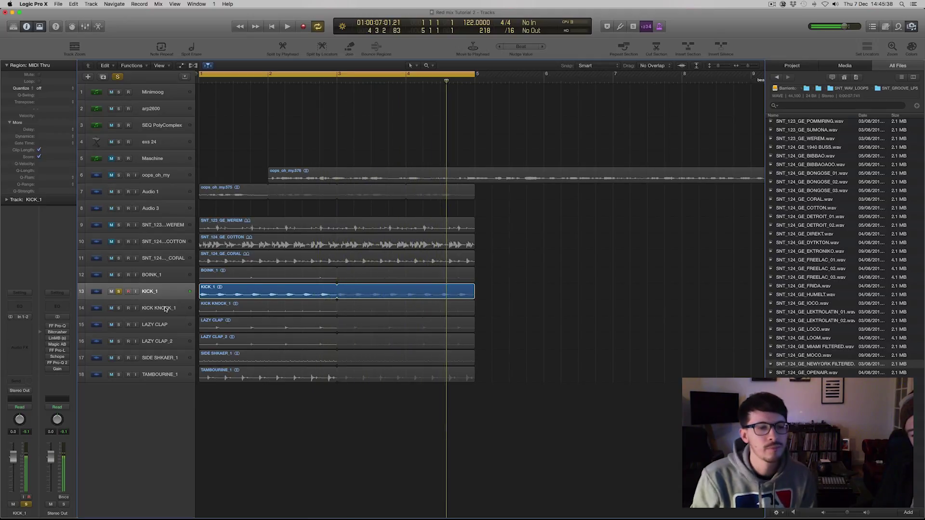
click(119, 292)
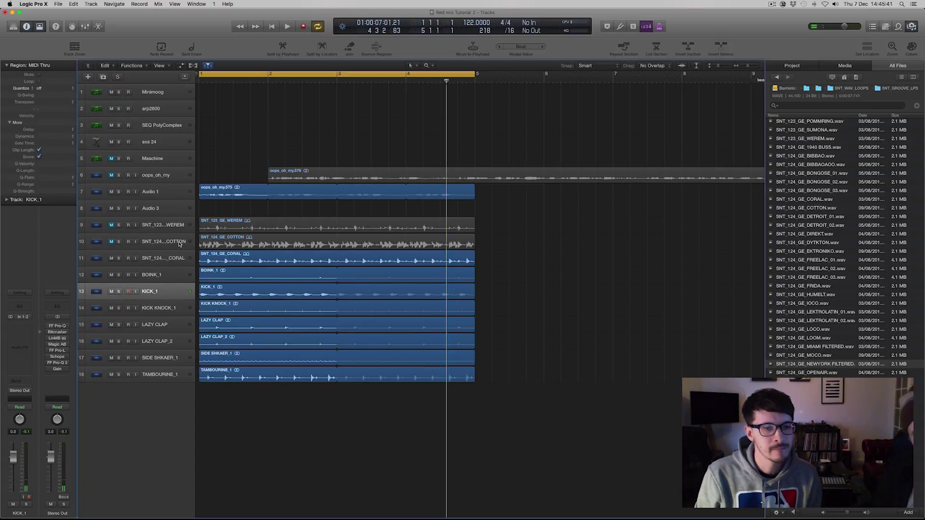
Move the SNT_124_GE_COTTON track above SNT_123_GE_WEREM, unmute WEREM and audition it with the other tracks.
drag(176, 243, 145, 224)
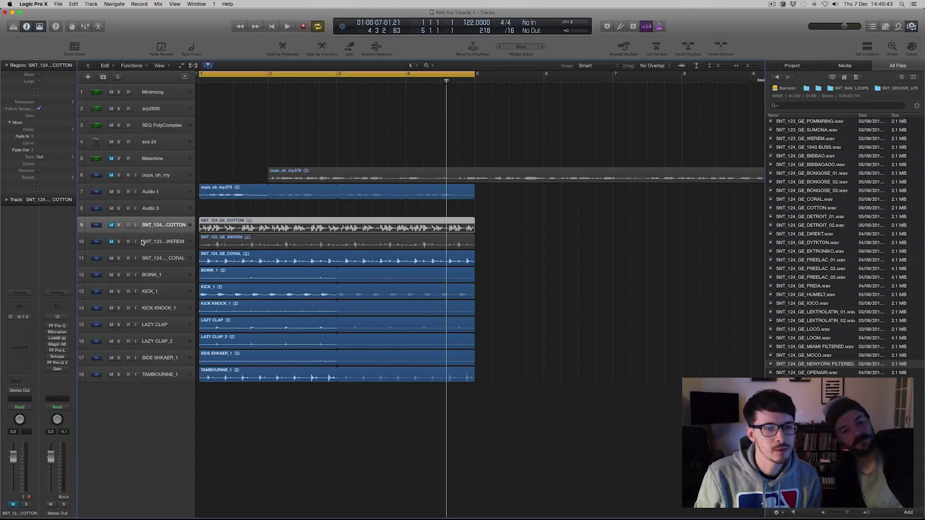
click(142, 242)
click(119, 241)
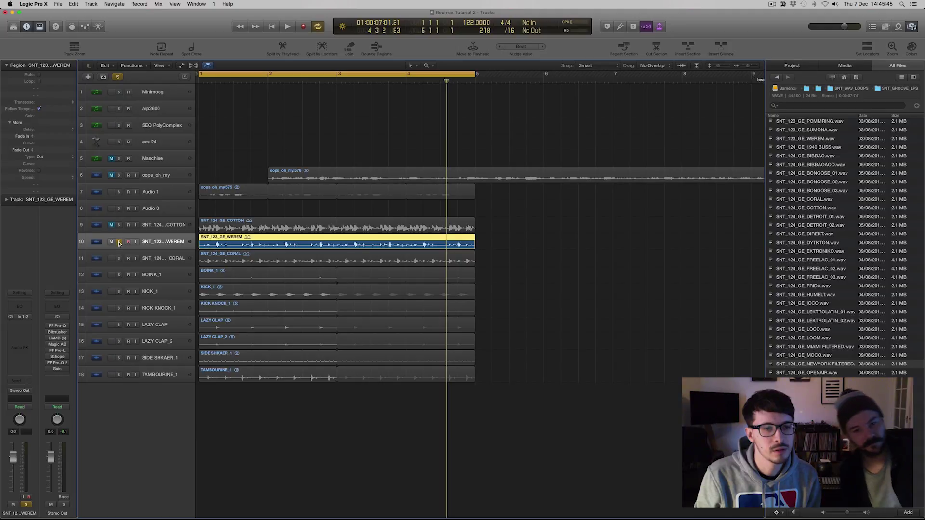
click(119, 242)
key(space)
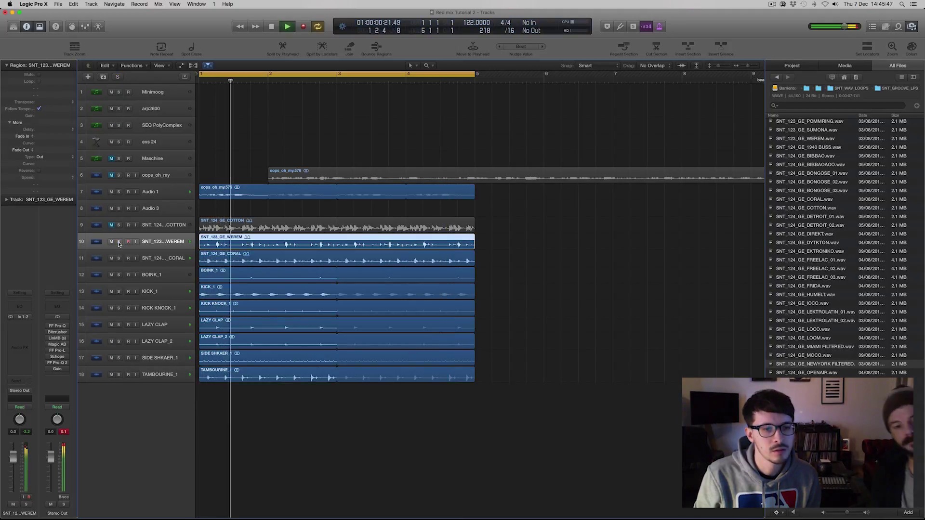
key(space)
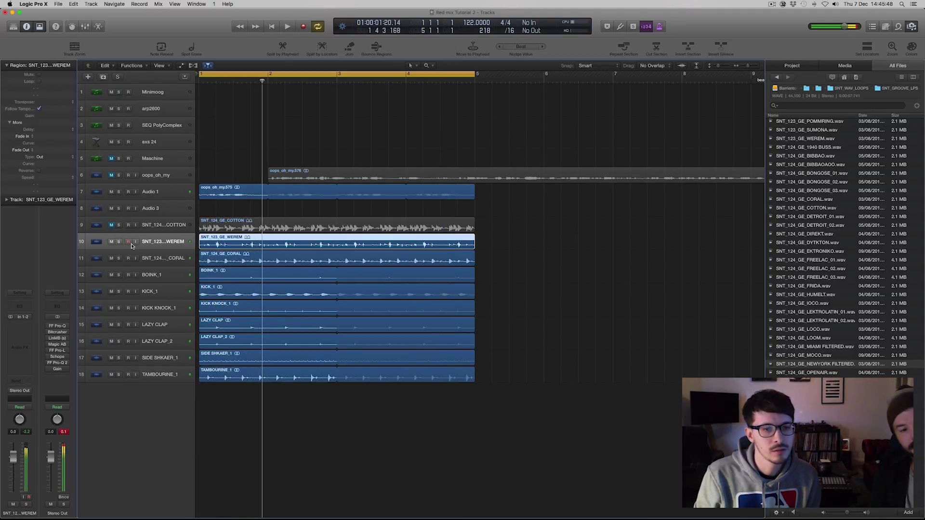
Insert a stereo FabFilter Pro-Q 2 equalizer on the SNT_123_GE_WEREM track.
click(32, 333)
mouse_move(37, 424)
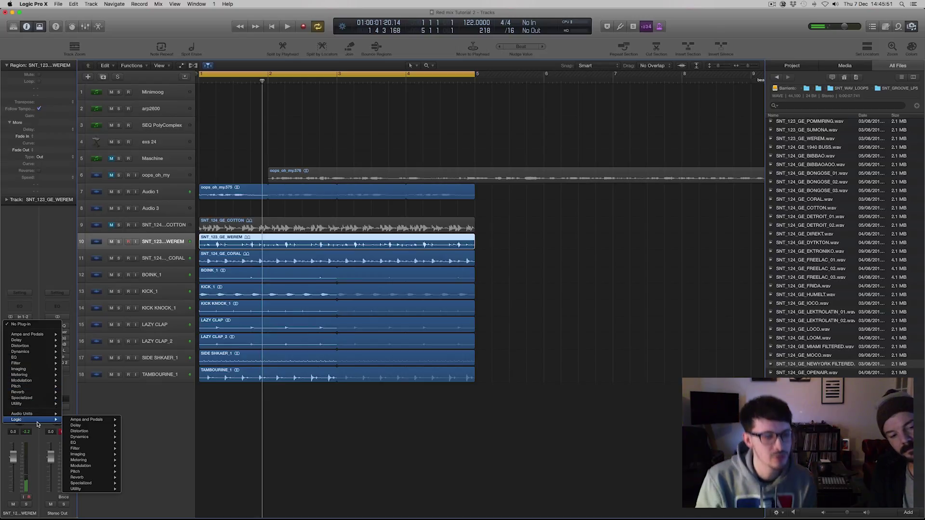
mouse_move(108, 433)
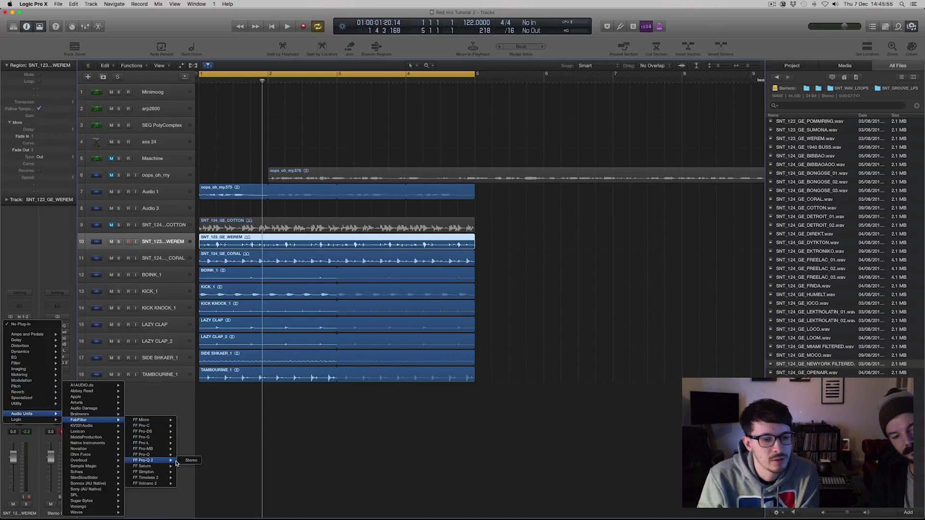
click(185, 462)
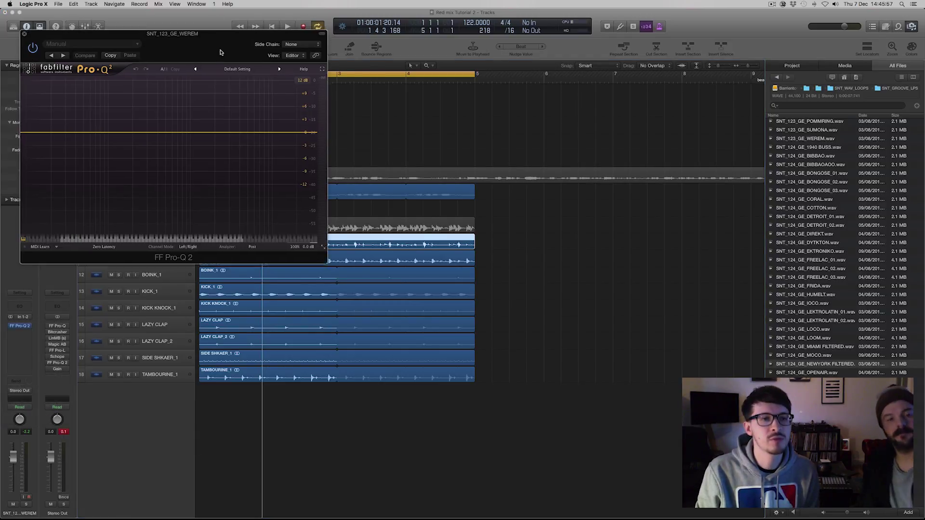
Load the 0DB preset in the WEREM equalizer and move its 96 dB/oct low cut to about 530 Hz.
drag(148, 66, 410, 214)
click(337, 187)
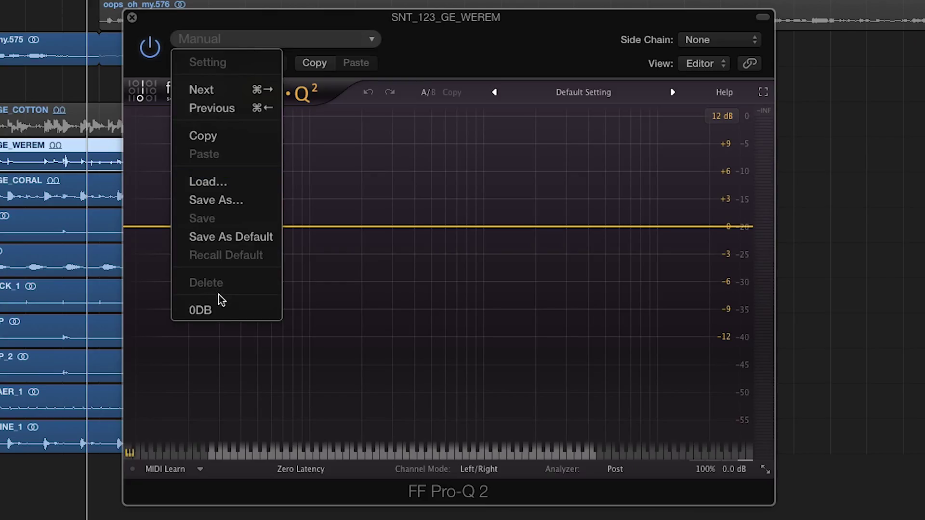
click(221, 311)
drag(155, 265, 435, 281)
key(space)
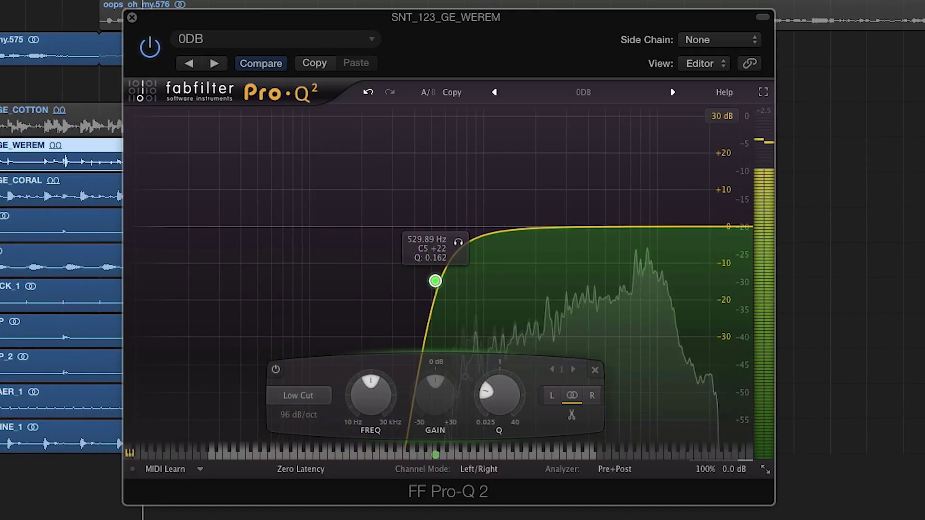
click(132, 17)
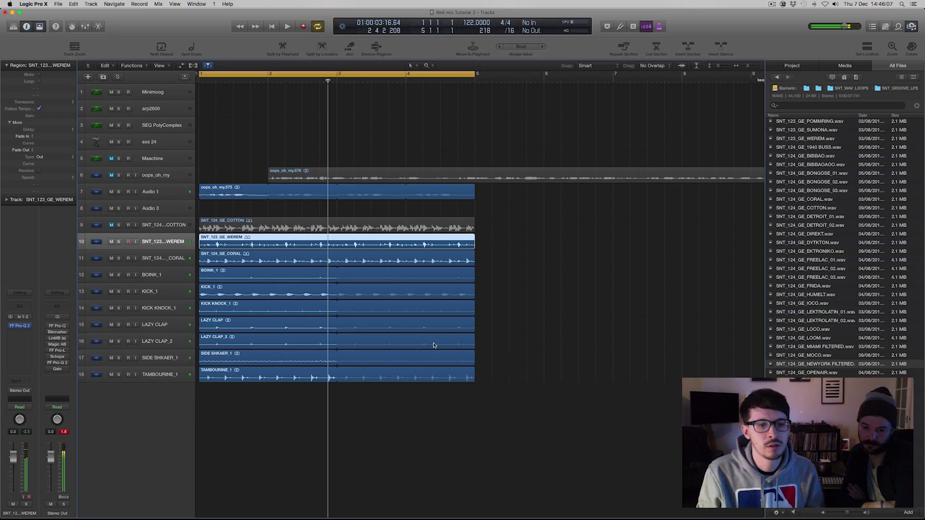
Open the mixer and pull the faders of Audio 1, SNT_123_GE_WEREM, BOINK_1, both LAZY CLAP tracks, SIDE SHKAER_1 and TAMBOURINE_1 fully down.
key(super+Right)
scroll(433, 344, left, 5)
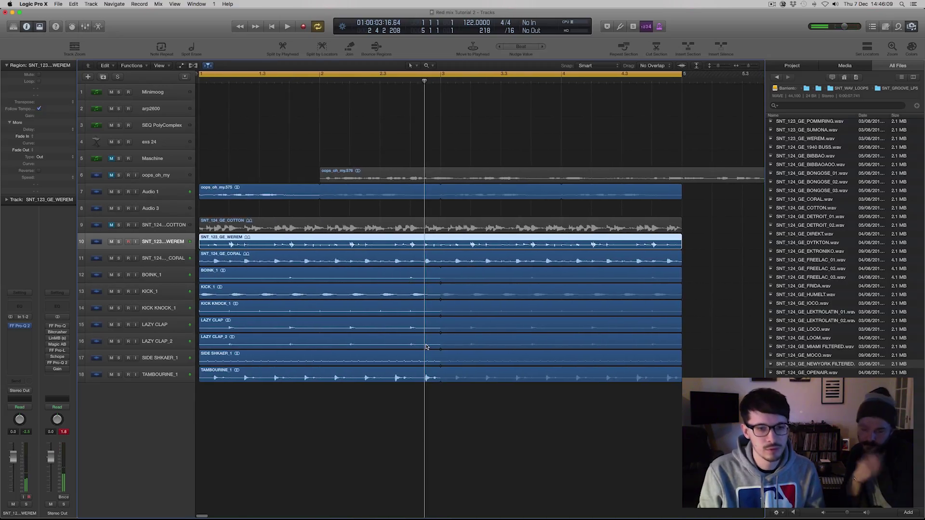
click(284, 433)
key(x)
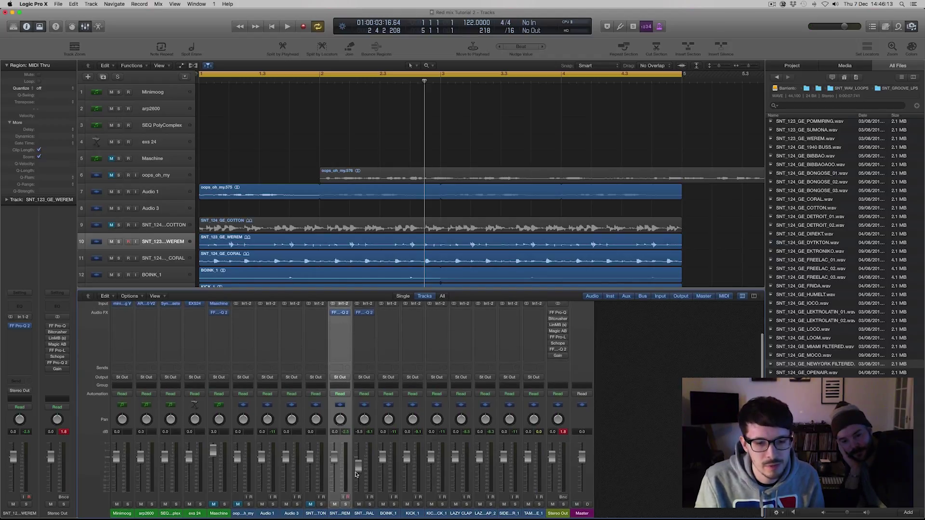
click(150, 237)
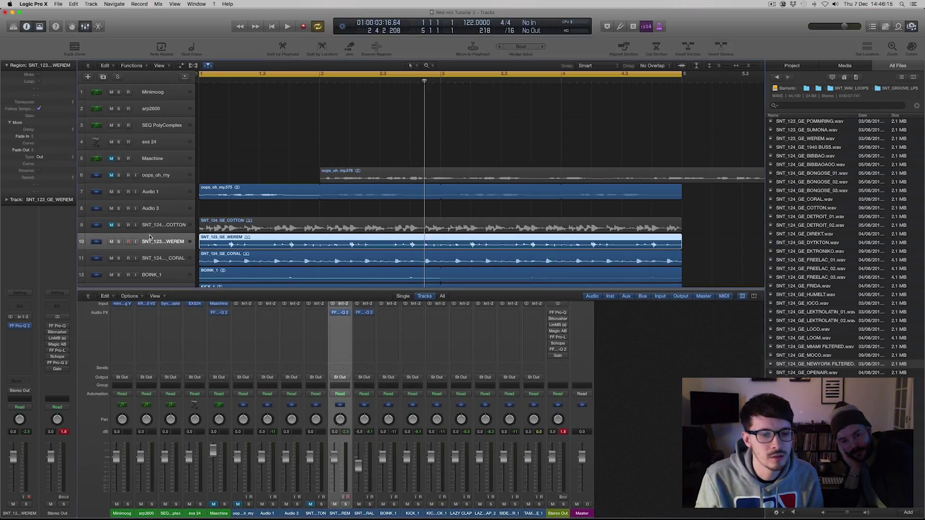
drag(336, 459, 335, 518)
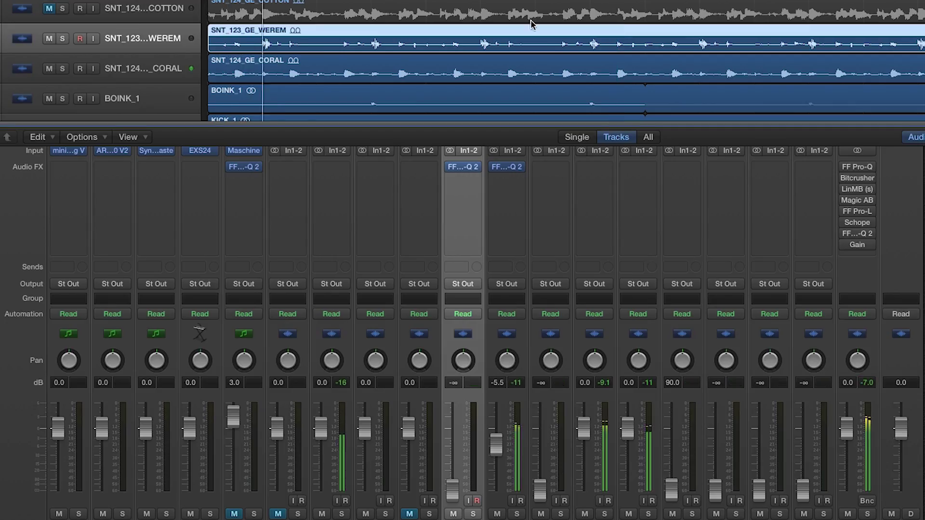
scroll(395, 262, down, 1)
scroll(462, 60, down, 2)
click(317, 400)
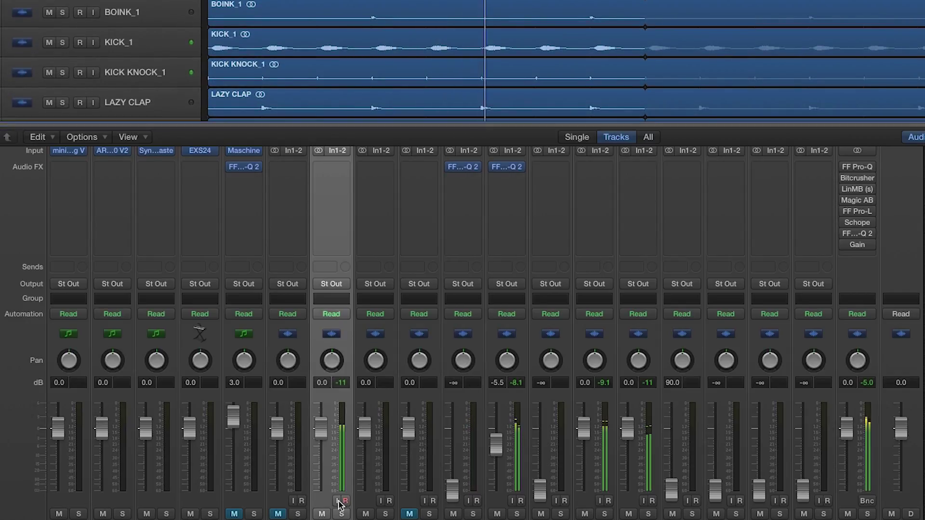
drag(321, 428, 320, 492)
During playback, raise LAZY CLAP to -2.8 dB, LAZY CLAP_2 to -2.2 dB and SIDE SHKAER_1 to -5.5 dB.
scroll(454, 75, down, 1)
scroll(455, 75, down, 1)
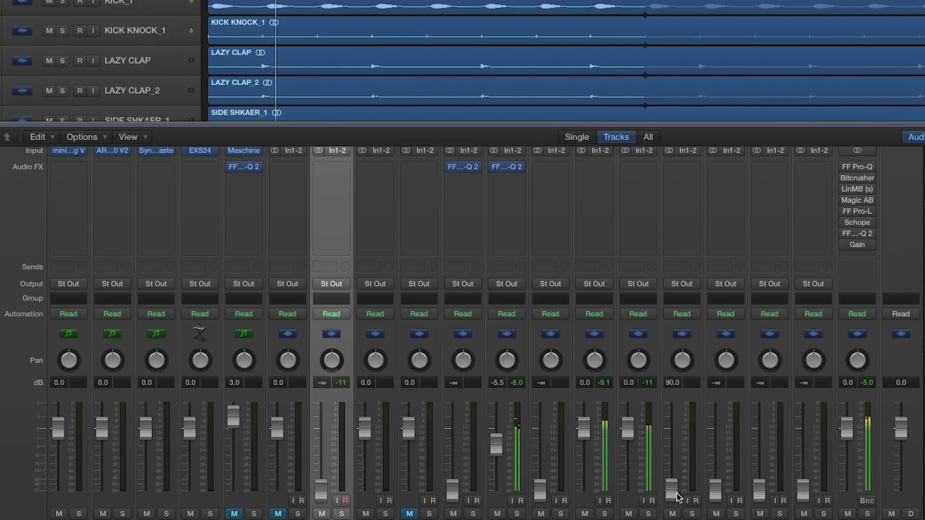
drag(670, 488, 671, 436)
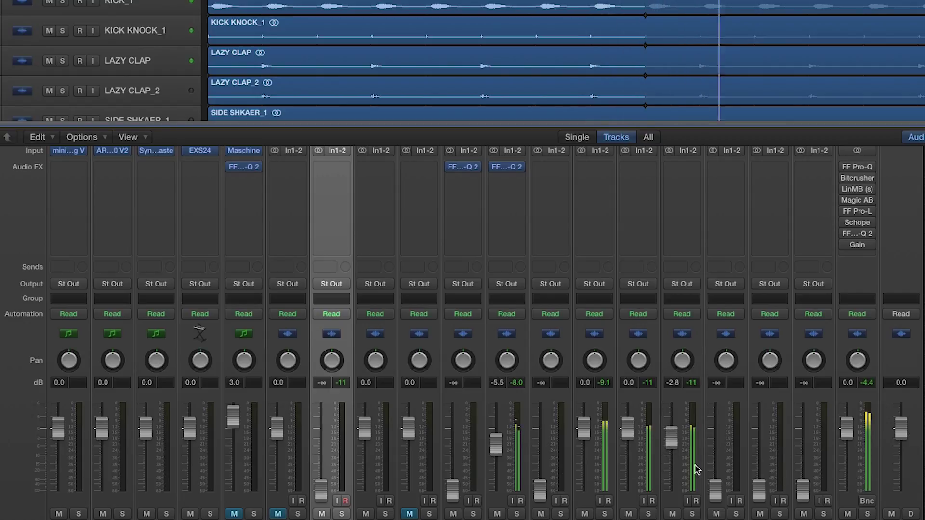
drag(715, 489, 716, 453)
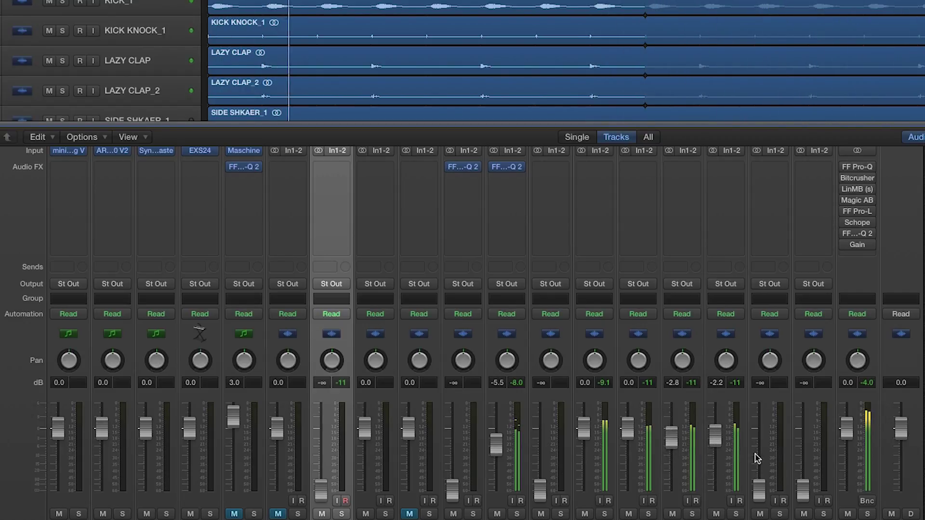
drag(759, 489, 758, 443)
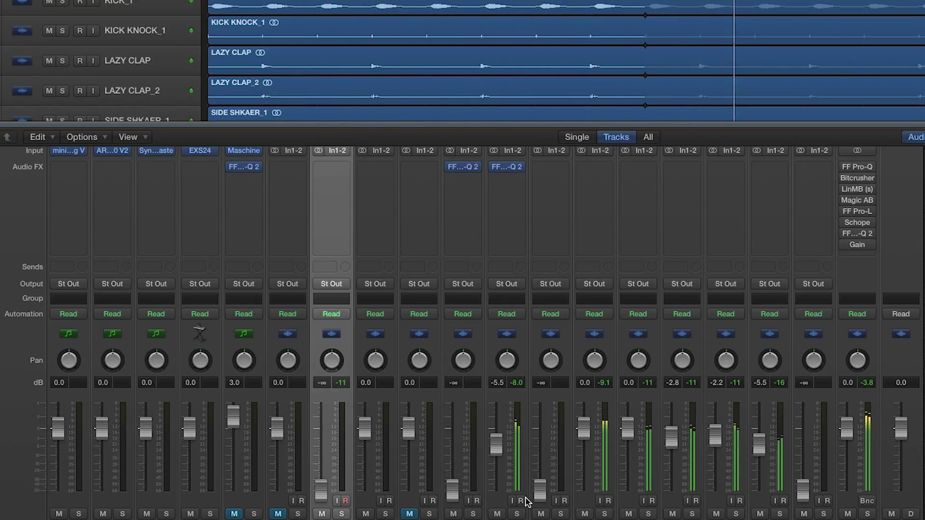
Raise the SNT_123_GE_WEREM fader to -4.6 dB and the BOINK_1 fader to -6.6 dB.
drag(452, 489, 452, 445)
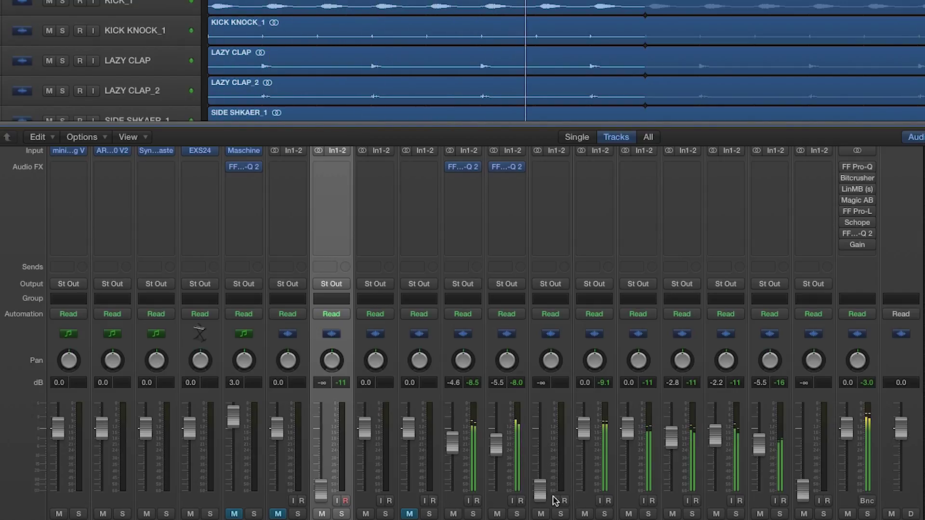
drag(540, 489, 542, 451)
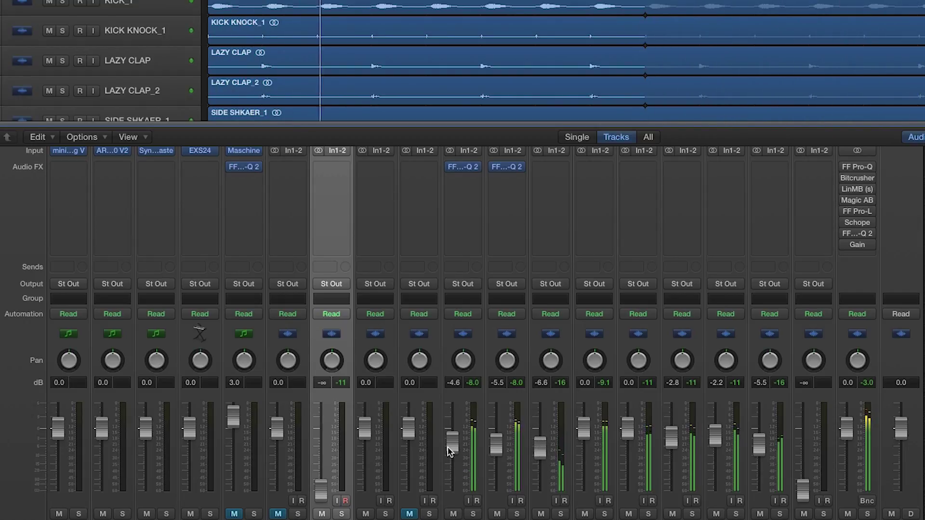
click(452, 442)
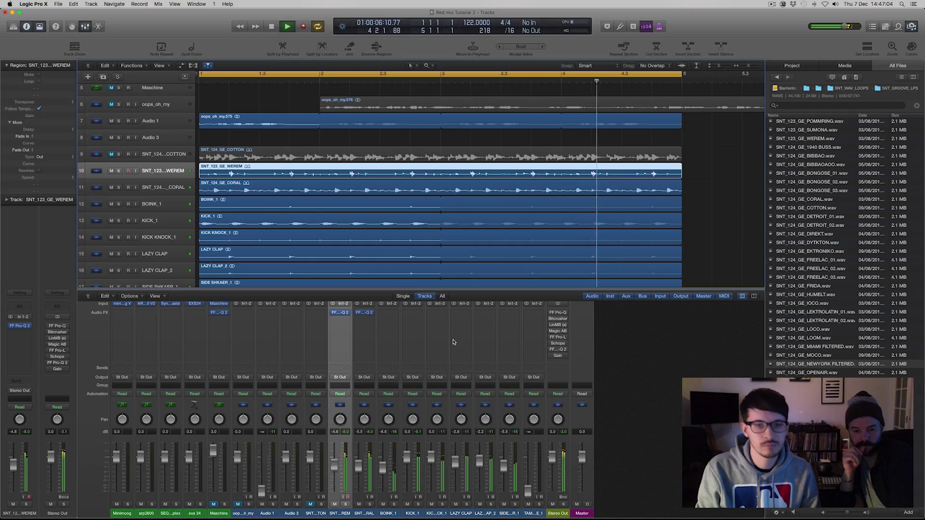
Close the mixer, bring the Audio 1 track's volume up to about -5.6 dB and stop playback.
key(x)
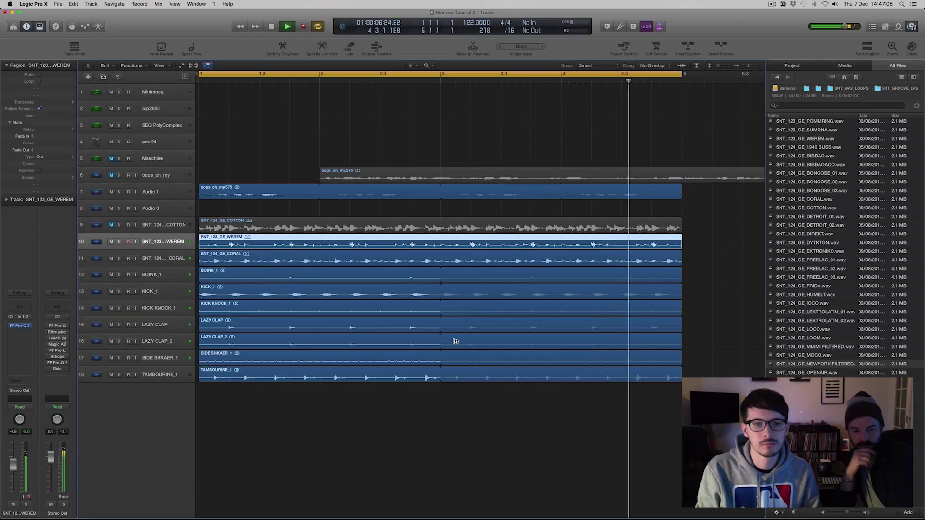
click(154, 198)
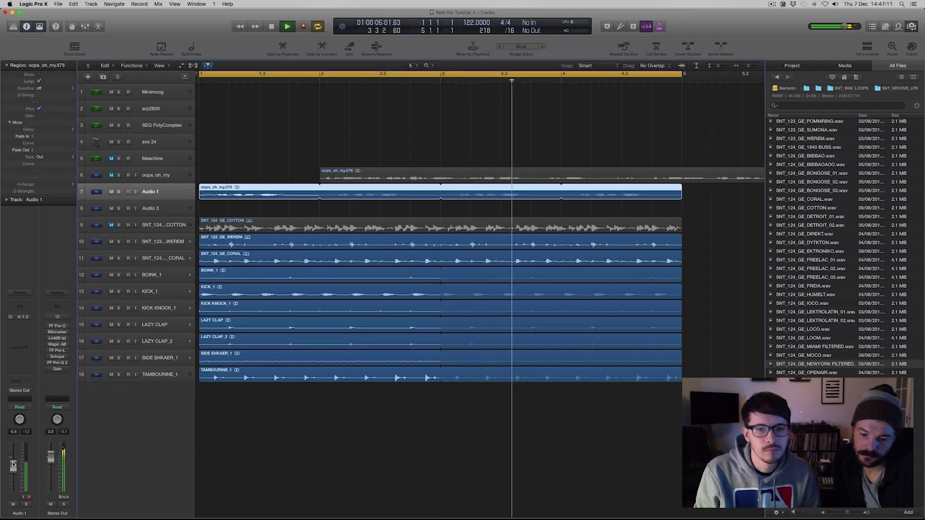
click(384, 412)
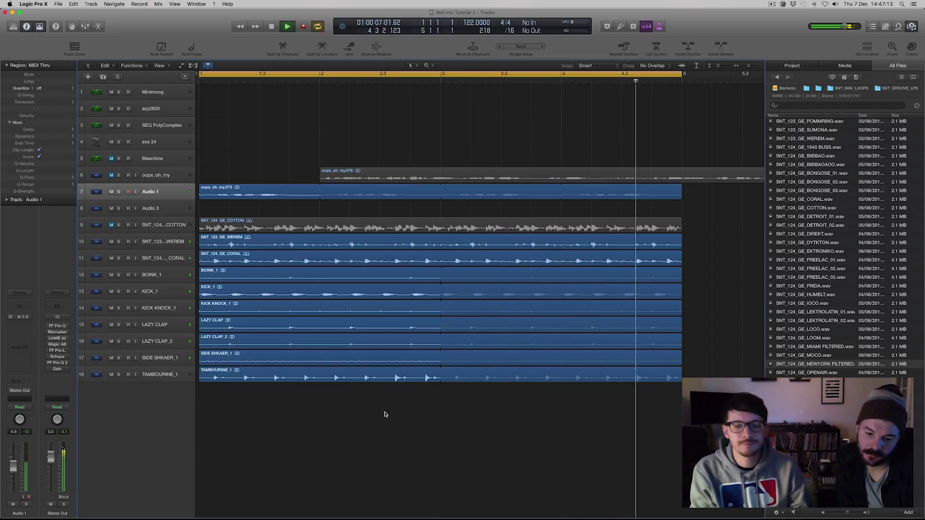
key(space)
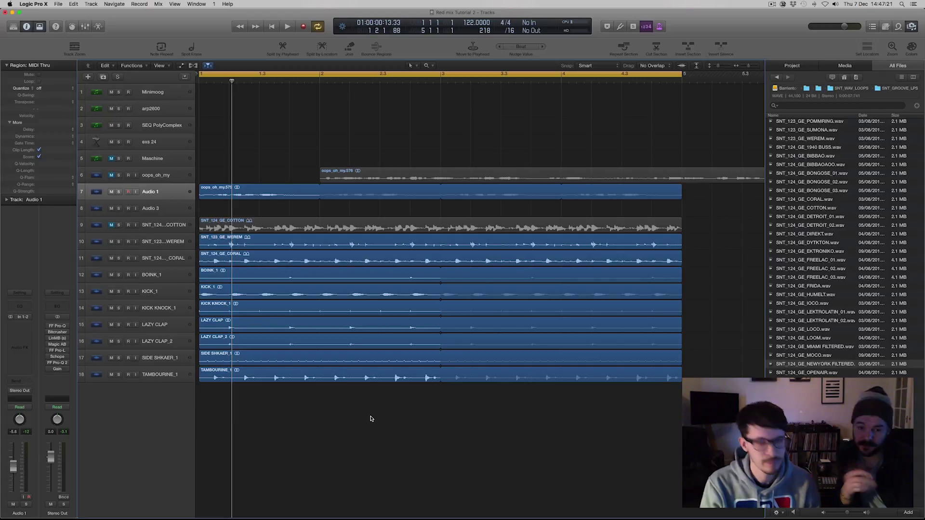
Hide the file browser and enlarge the track heights so the arrangement fills the window.
key(super+Left)
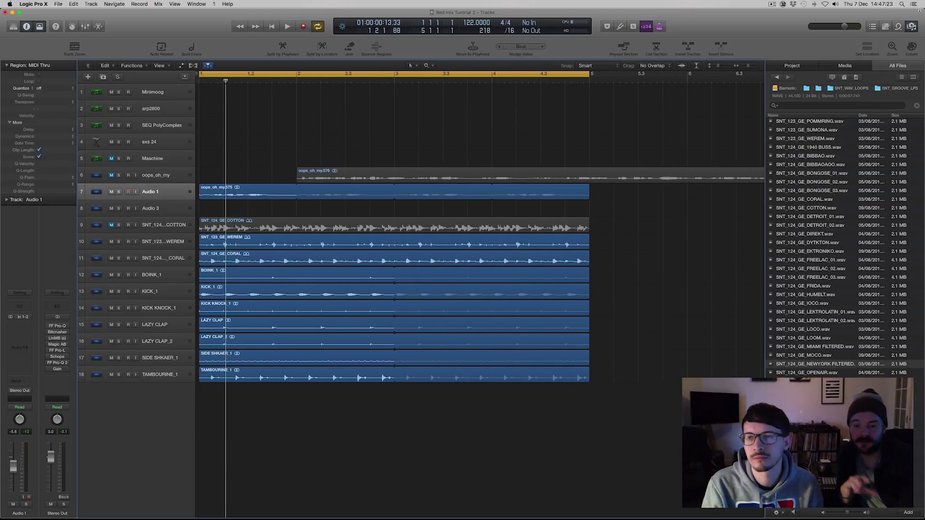
click(913, 29)
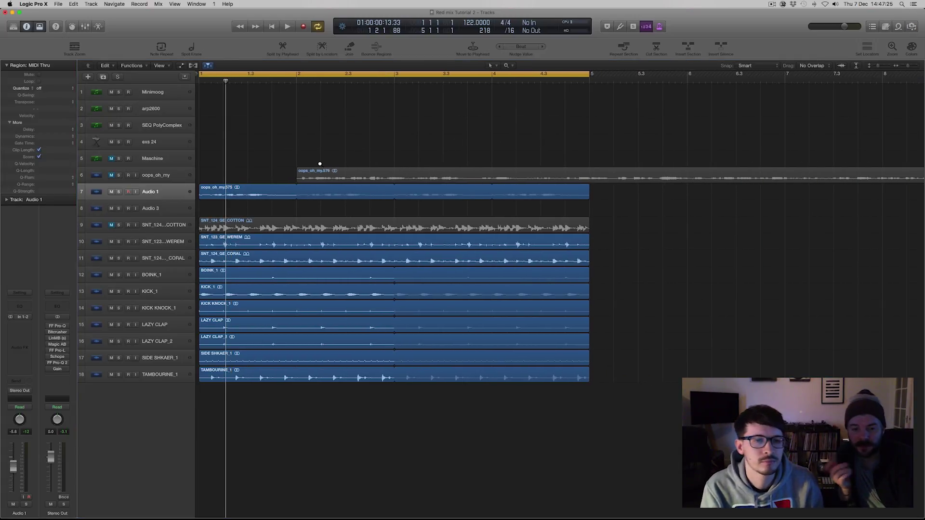
key(super+Down)
key(super+Left)
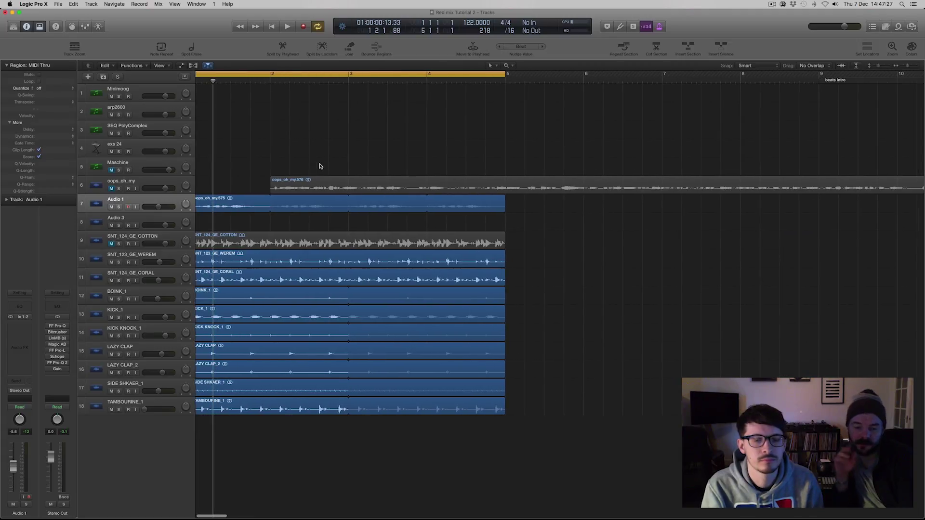
scroll(321, 166, left, 1)
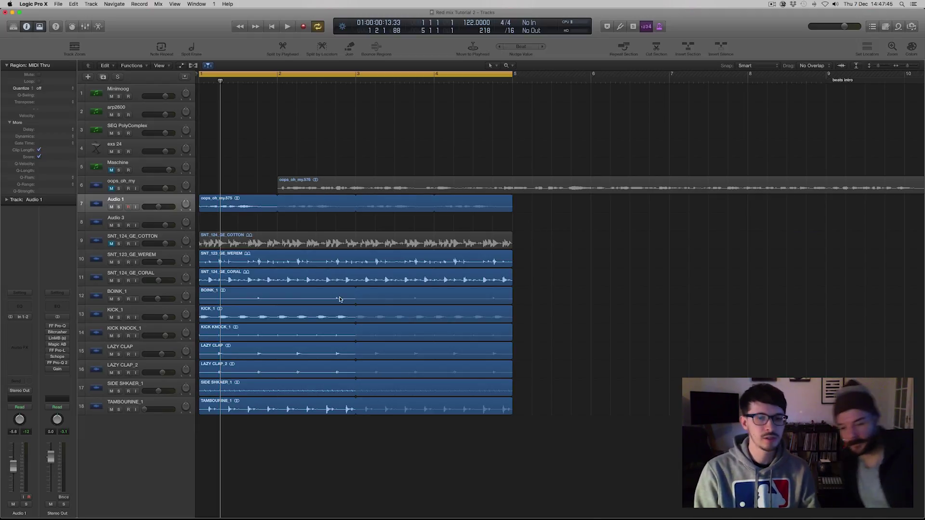
key(x)
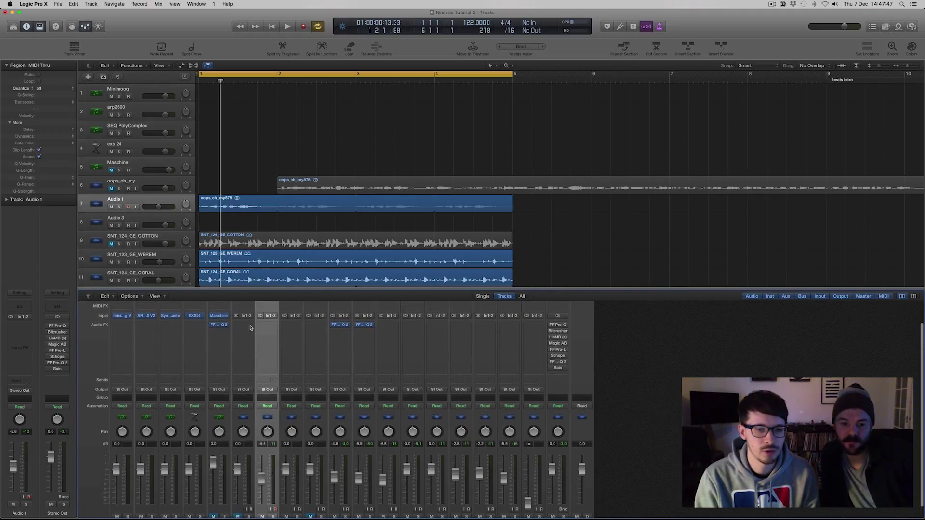
scroll(221, 216, down, 2)
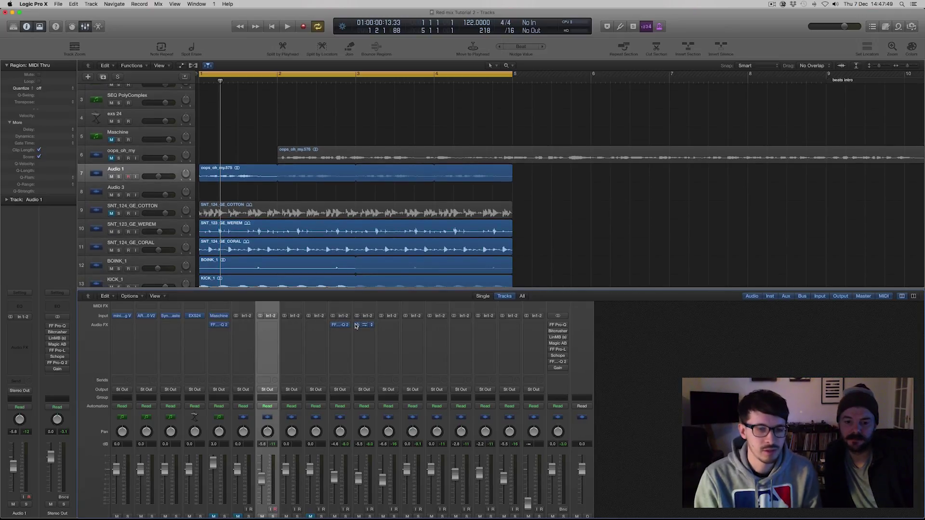
key(x)
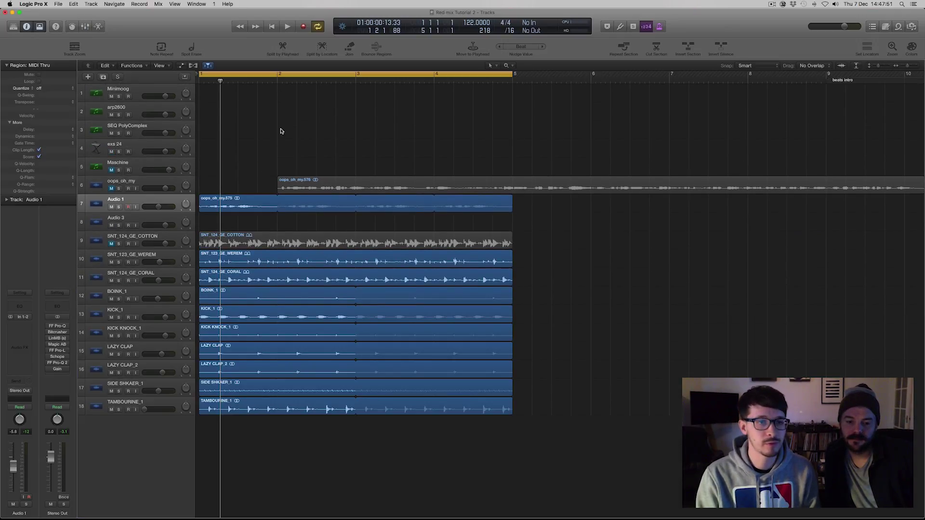
Open the Minimoog track's minimoog V instrument and place its window clear of the track headers.
click(137, 91)
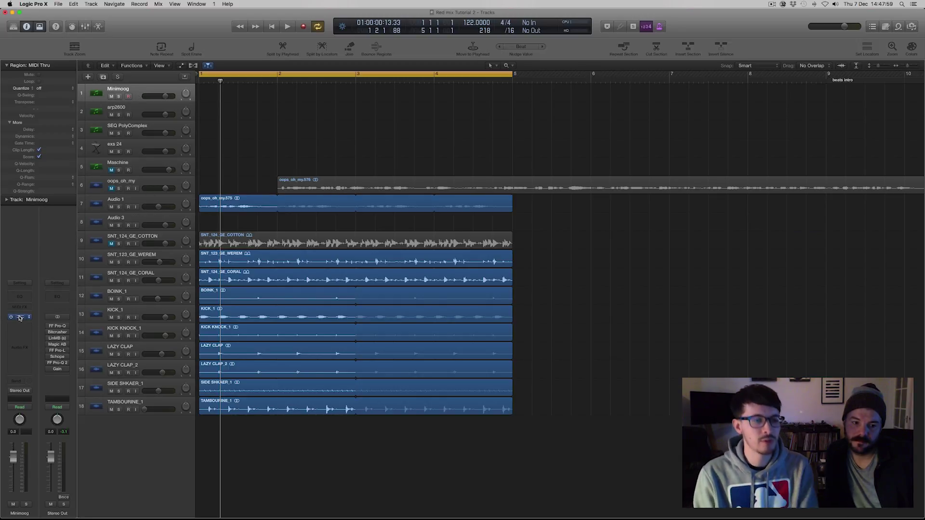
key(v)
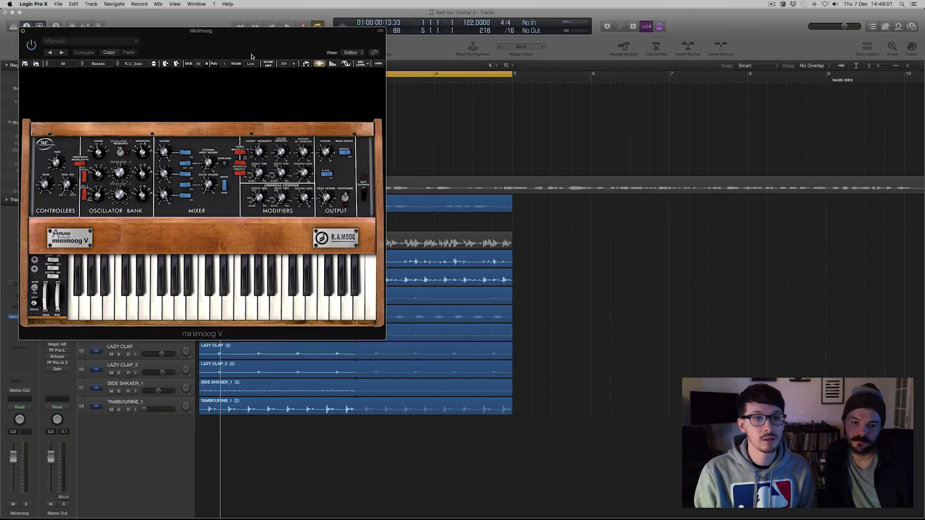
drag(251, 56, 669, 129)
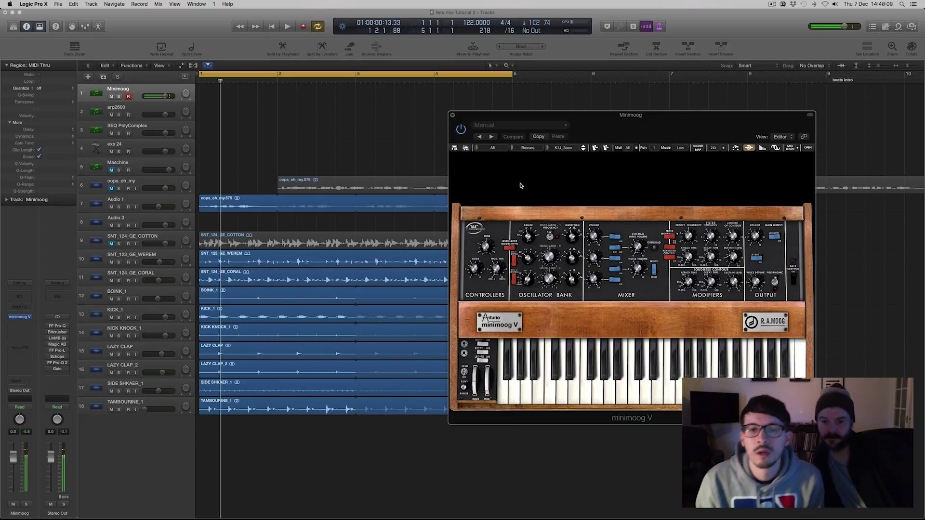
drag(653, 125, 606, 141)
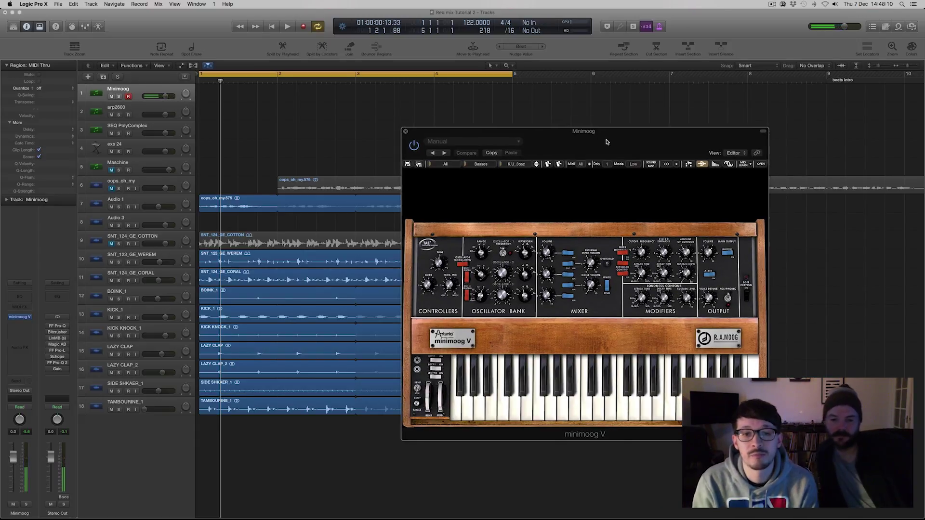
Load the CE_SubDub preset from the Basses category of the minimoog V and close the instrument window.
click(464, 165)
mouse_move(470, 179)
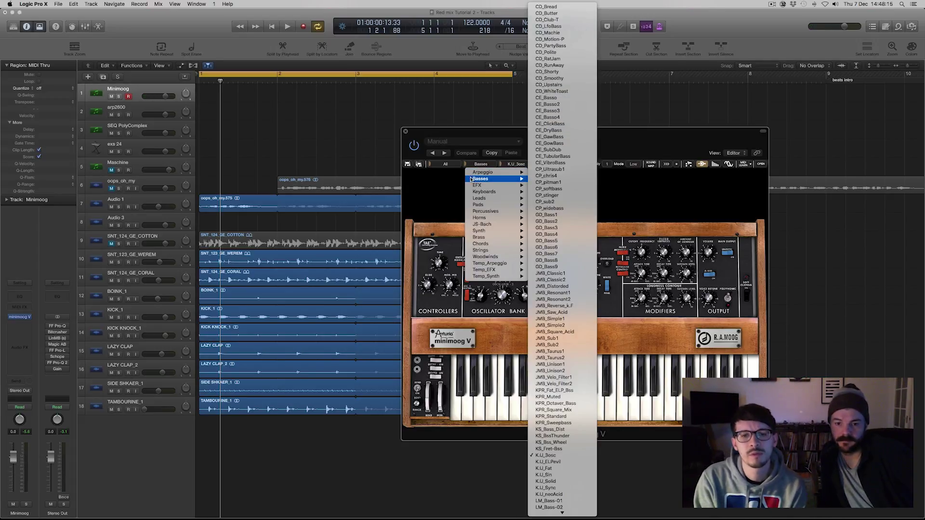
click(552, 151)
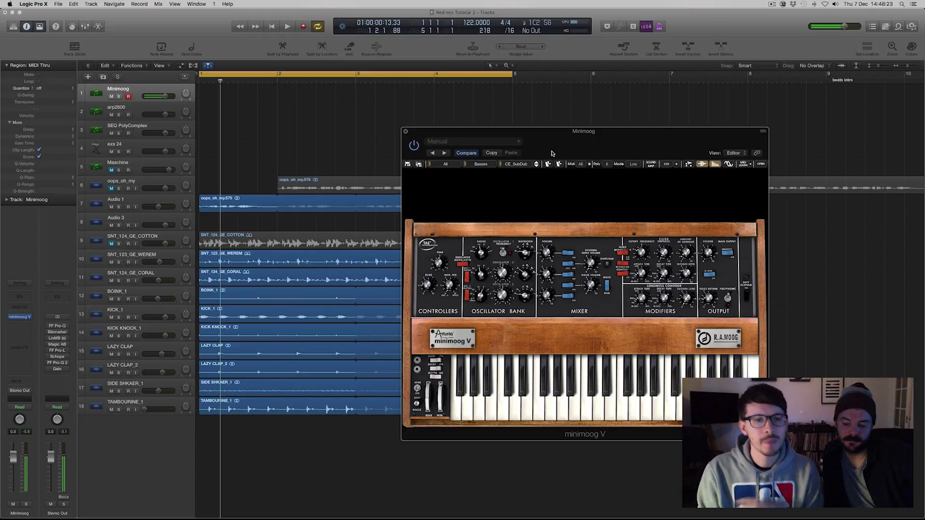
drag(405, 134, 544, 152)
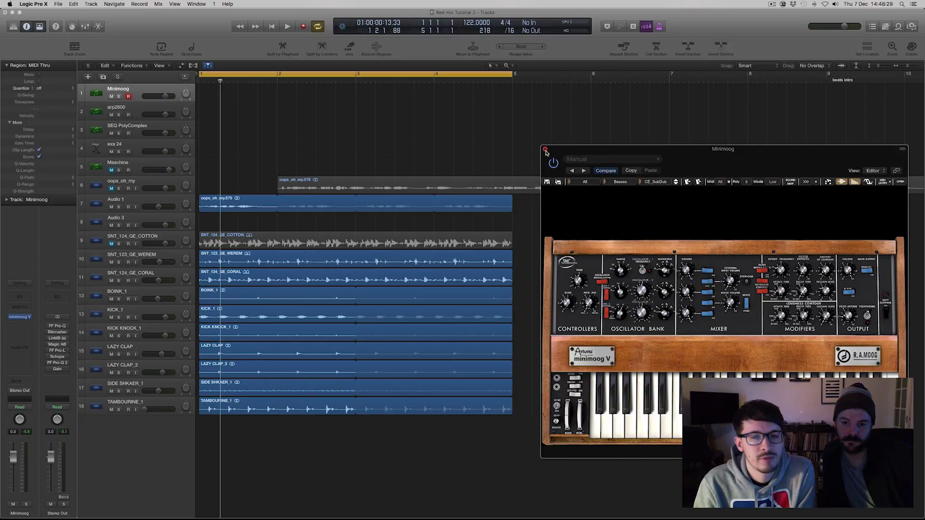
click(545, 150)
Turn on enlarged display of the selected track, solo Audio 1 and select the Minimoog track for playing.
click(131, 203)
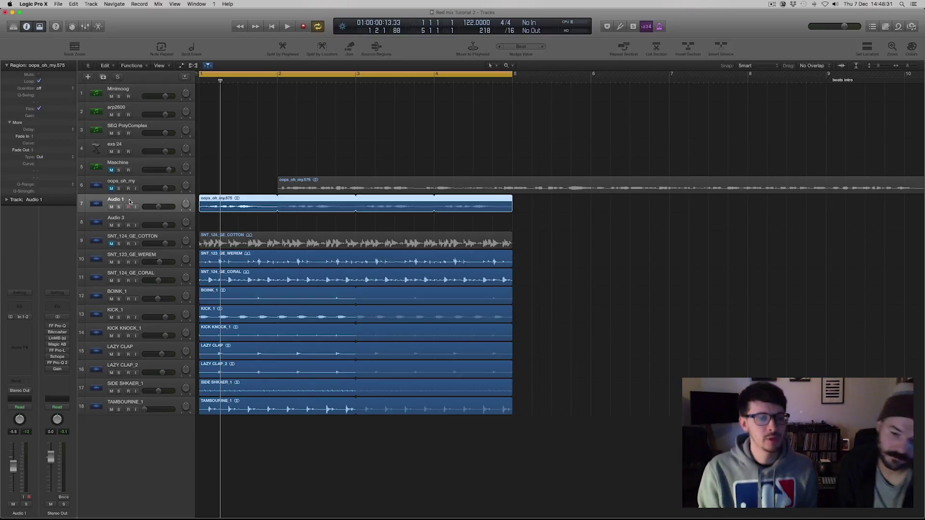
key(ctrl+z)
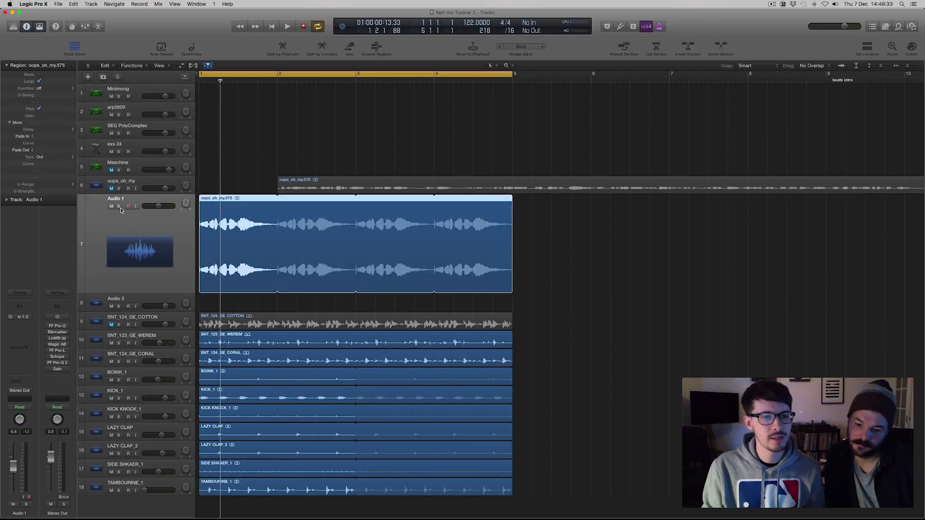
click(119, 206)
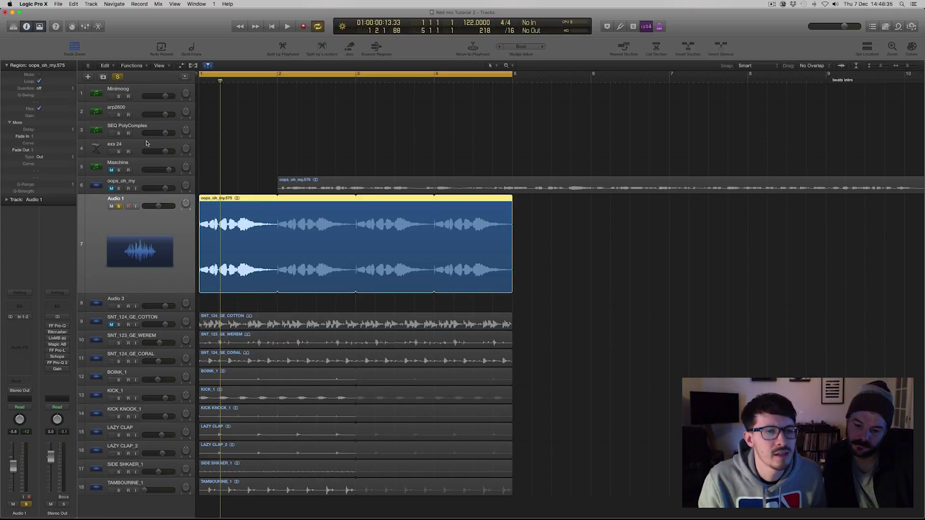
click(130, 91)
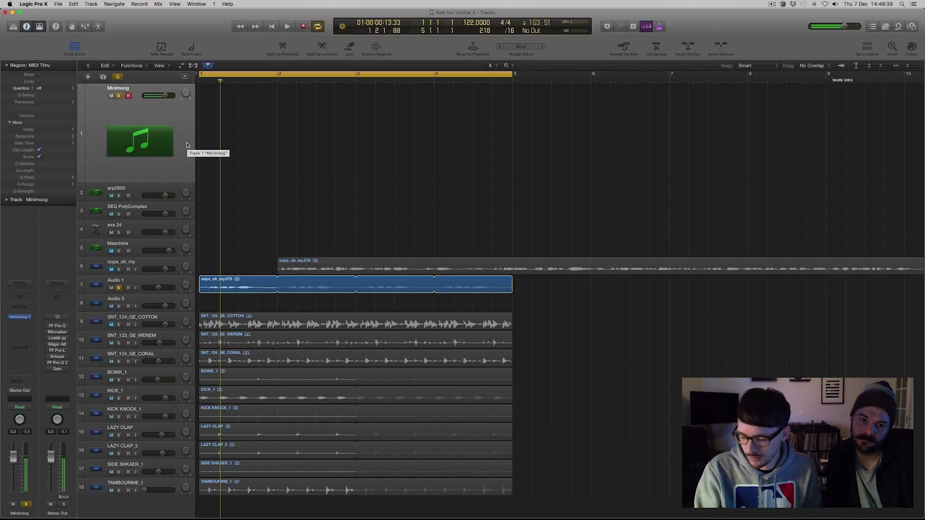
Play the soloed Audio 1 loop in several passes while trying out bass notes on the Minimoog.
key(space)
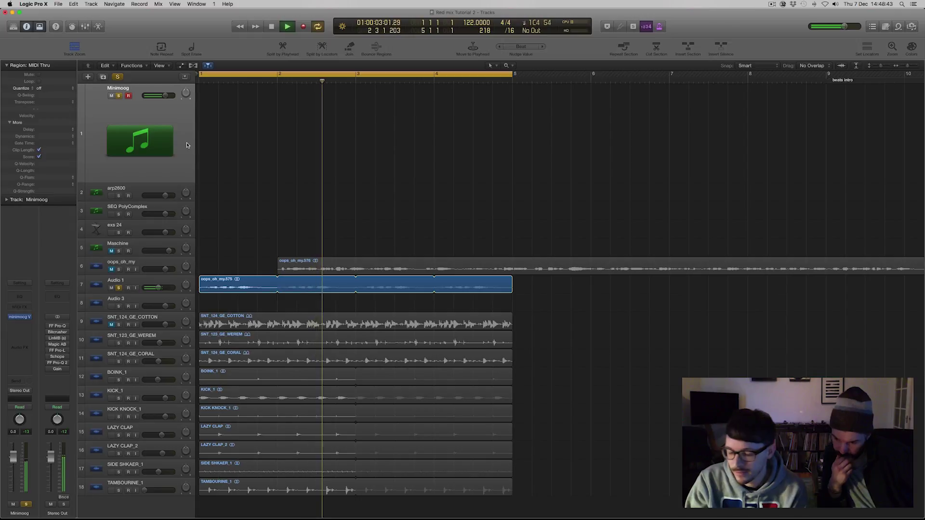
key(space)
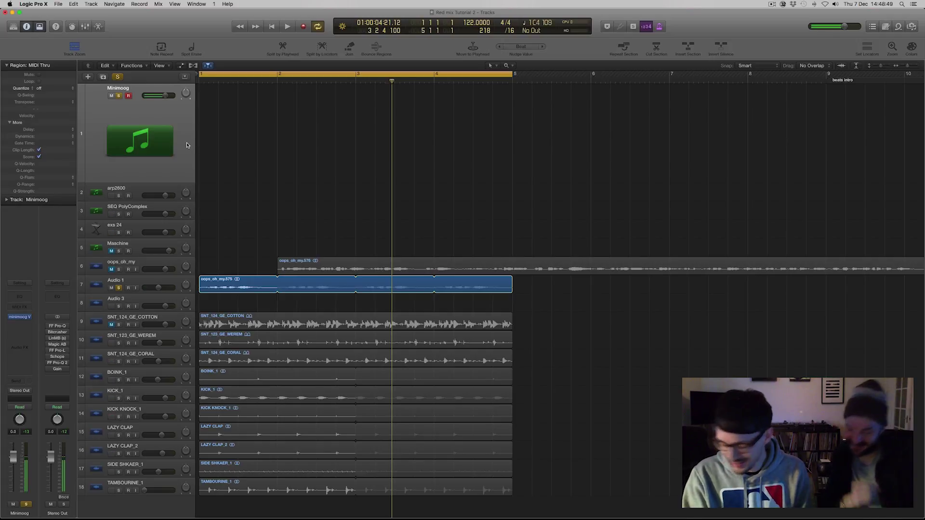
key(space)
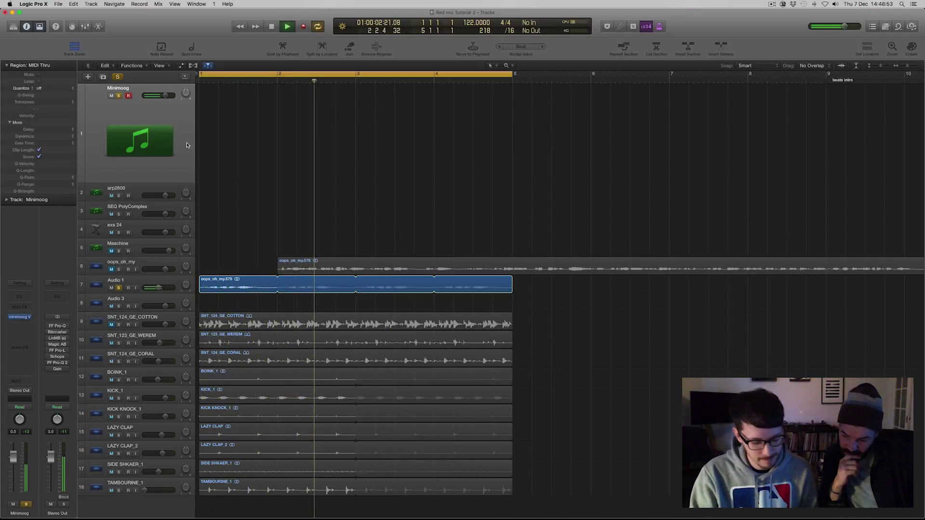
key(space)
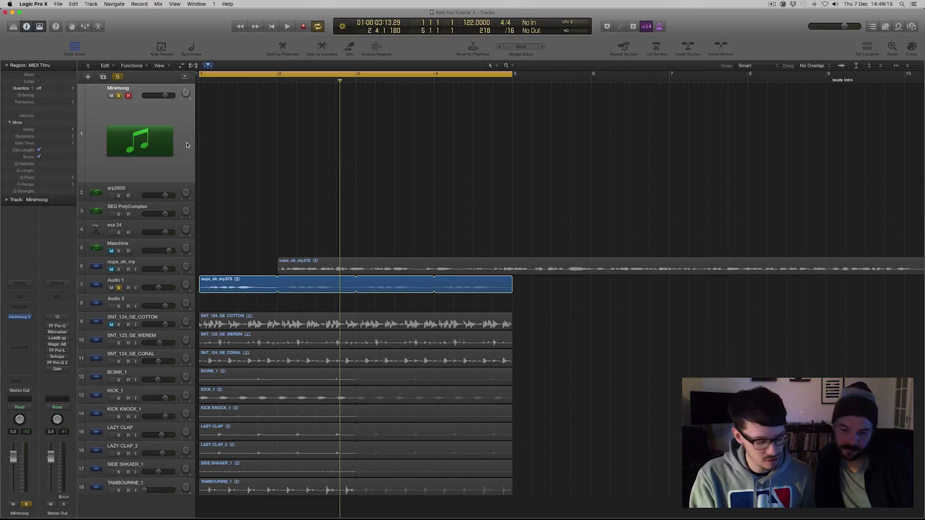
key(space)
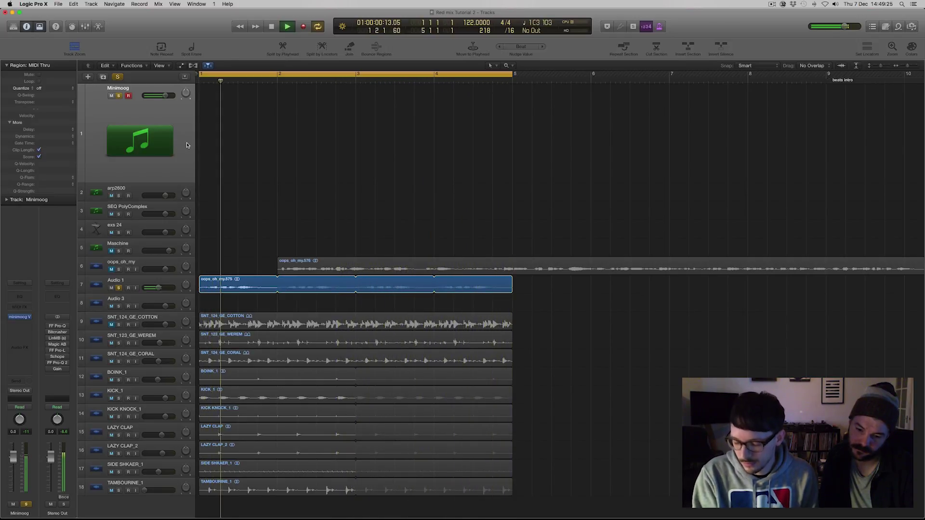
key(space)
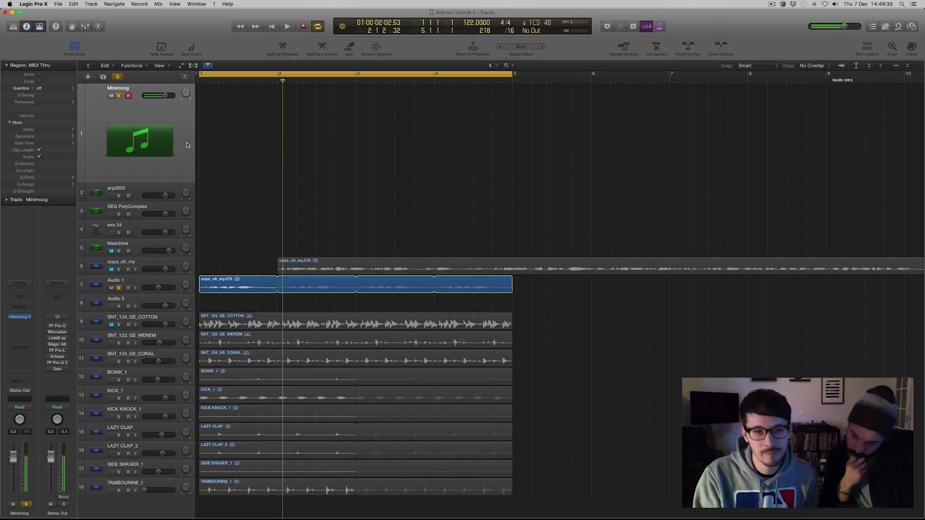
Turn off solo on Audio 1 and Minimoog, and rehearse the bass line over the full drum loop.
click(120, 288)
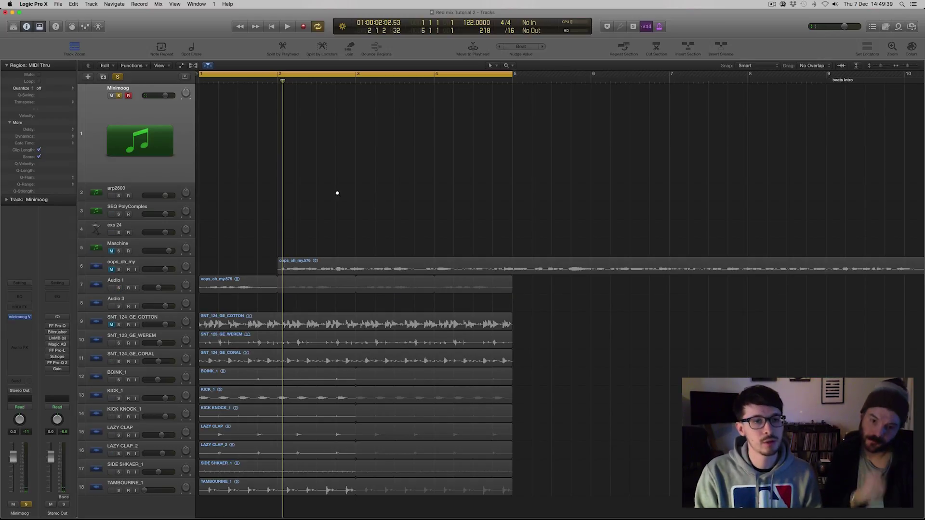
scroll(337, 193, down, 2)
scroll(337, 193, right, 3)
scroll(336, 194, left, 2)
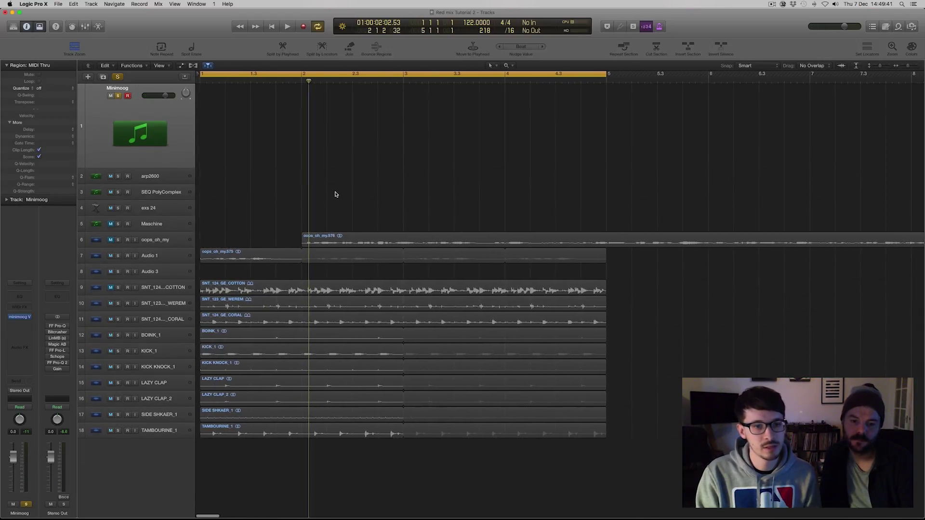
click(117, 96)
key(space)
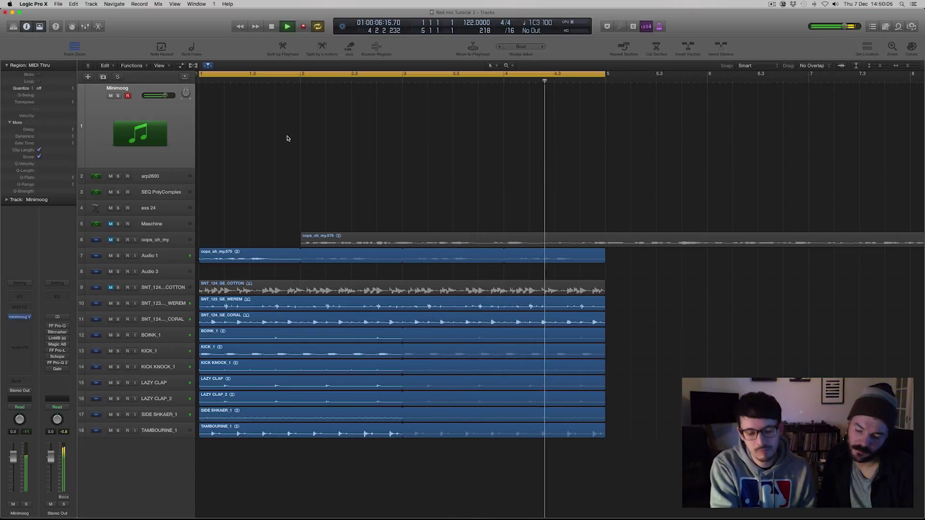
key(space)
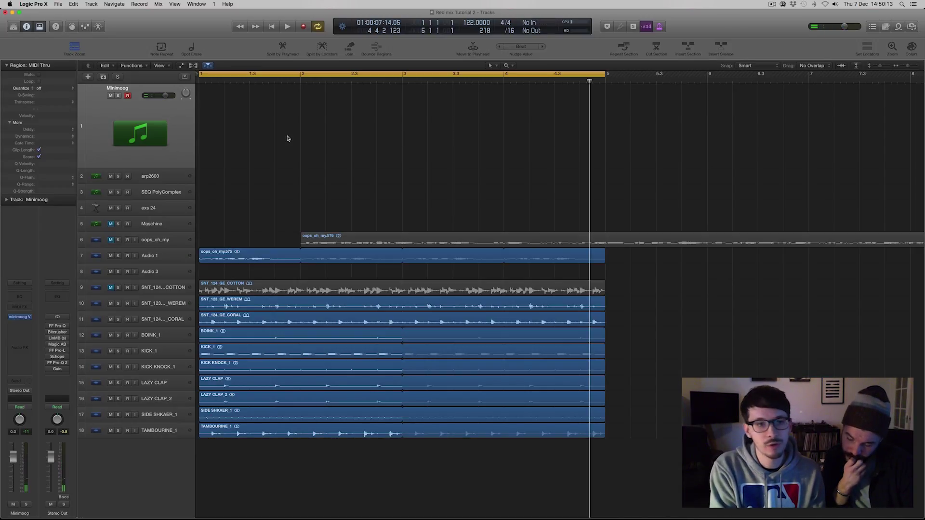
Record the bass line on the Minimoog track from bar 1, stopping just after bar 3.
key(Return)
key(space)
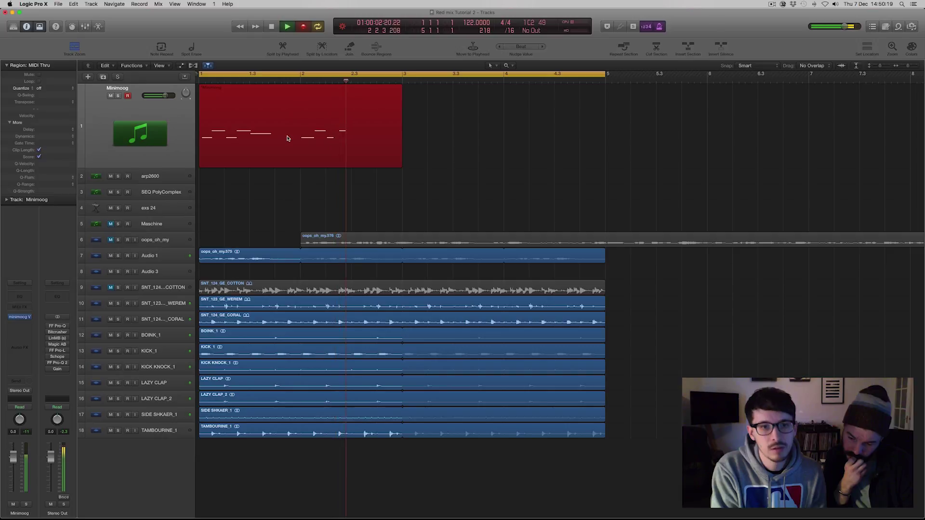
key(space)
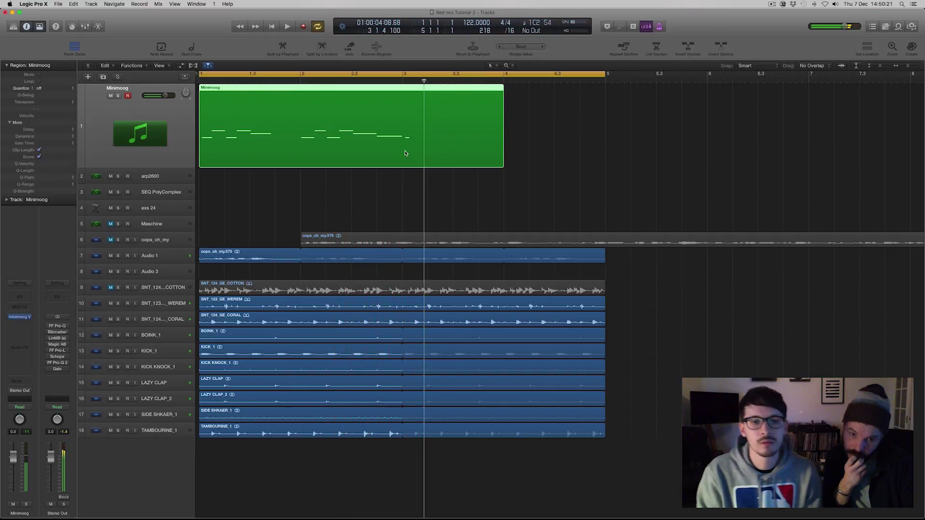
Delete the stray short note at bar 3 from the Minimoog region and quantize the region to 1/16 Note.
key(p)
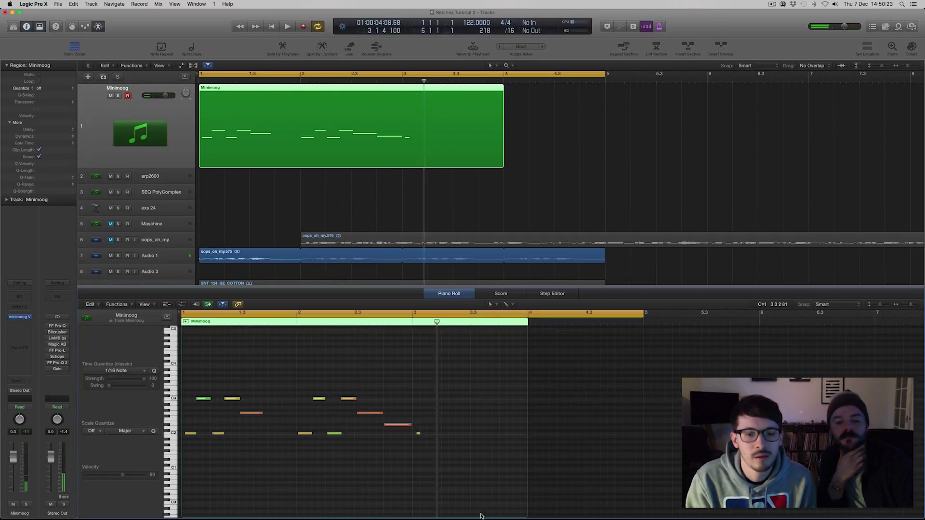
drag(462, 464, 416, 432)
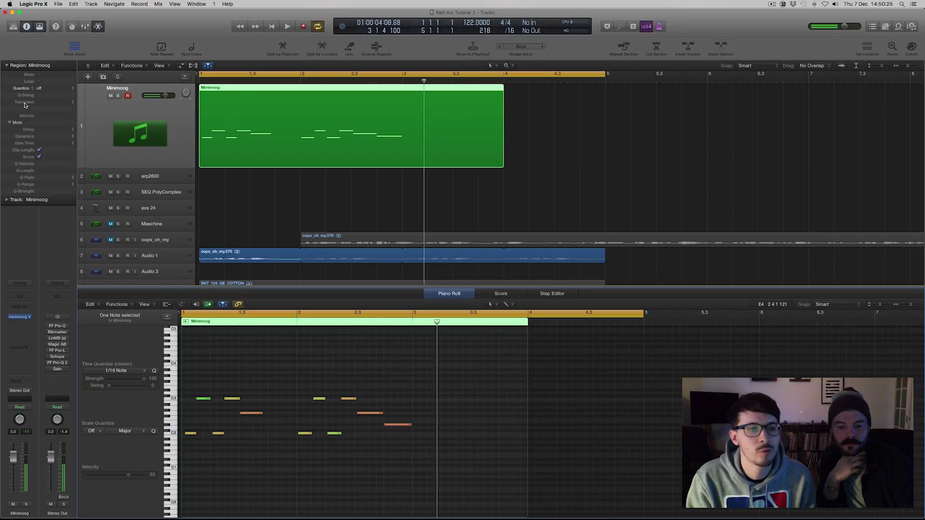
click(40, 88)
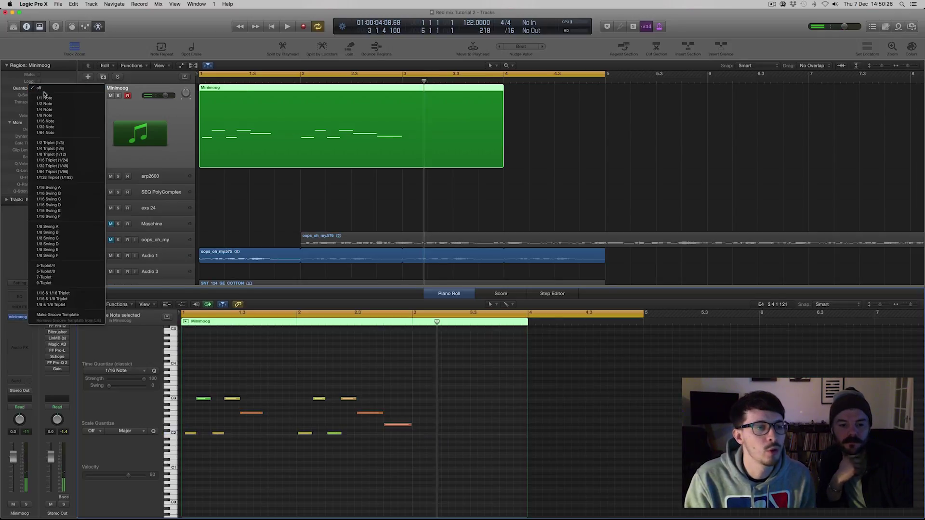
click(45, 121)
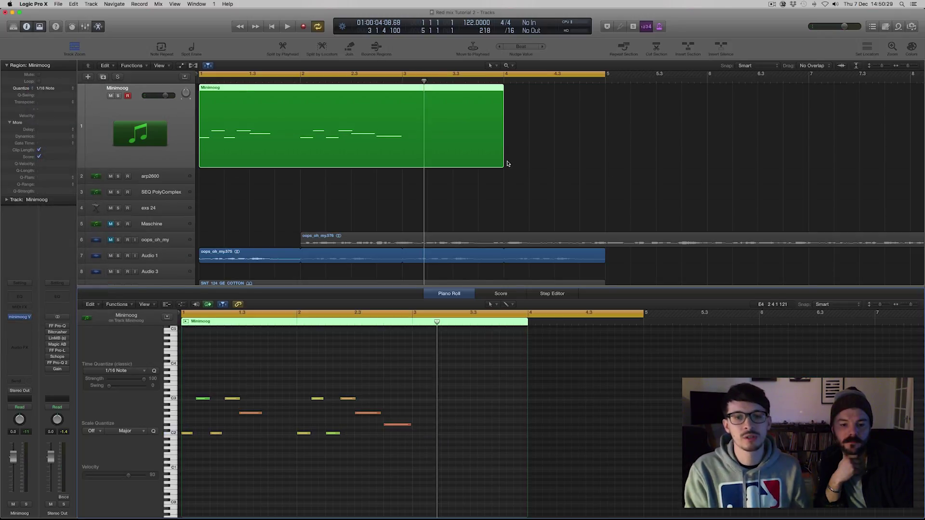
Trim the Minimoog region to end at bar 3 and loop it up to bar 5.
drag(503, 166, 403, 171)
click(470, 175)
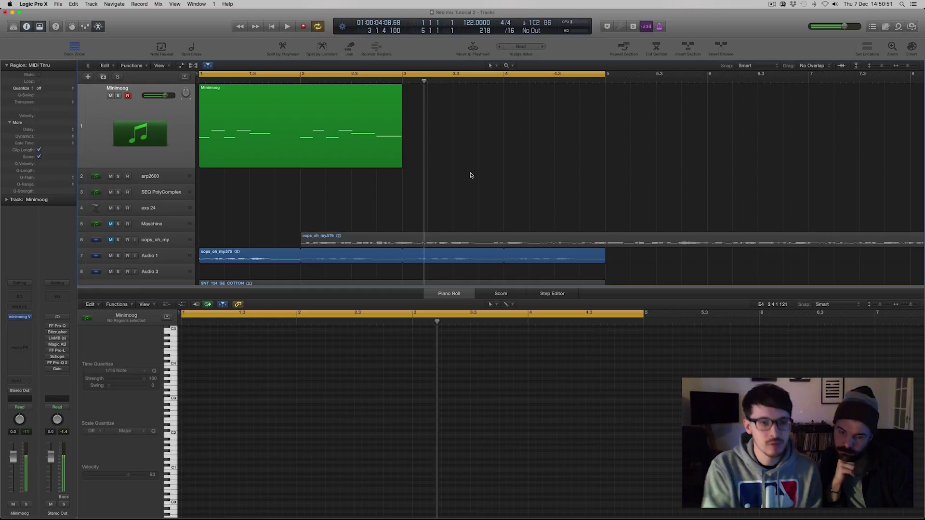
drag(403, 90, 604, 115)
Lower the Minimoog fader to -3.4 dB during playback, stop, and close the piano roll.
key(space)
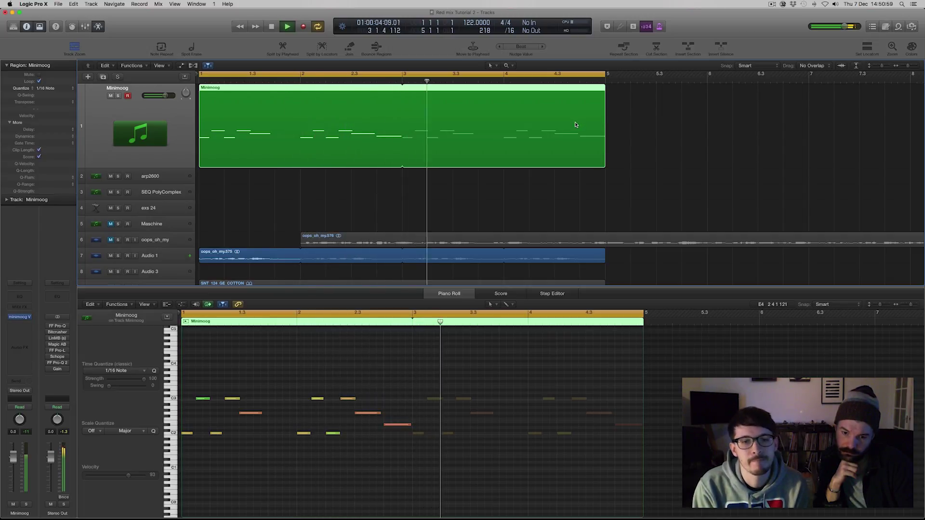
drag(13, 455, 13, 462)
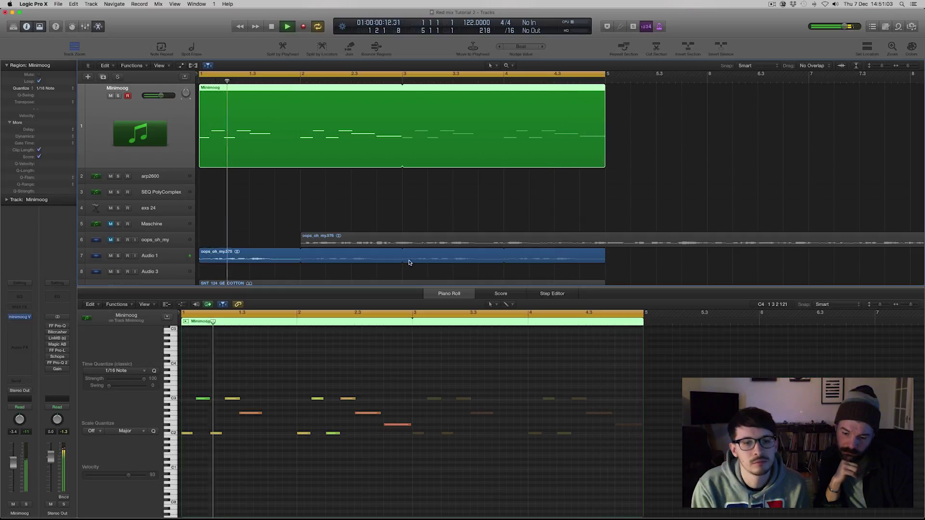
key(space)
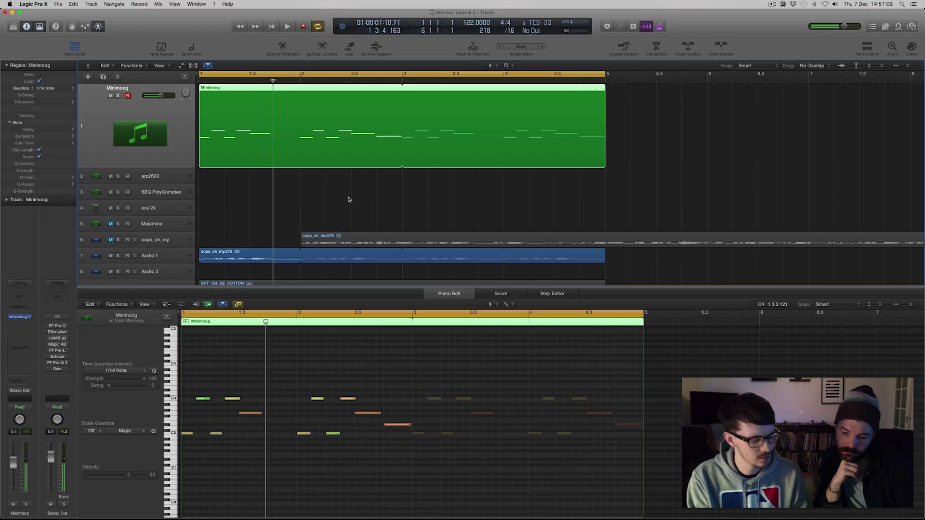
key(x)
key(x)
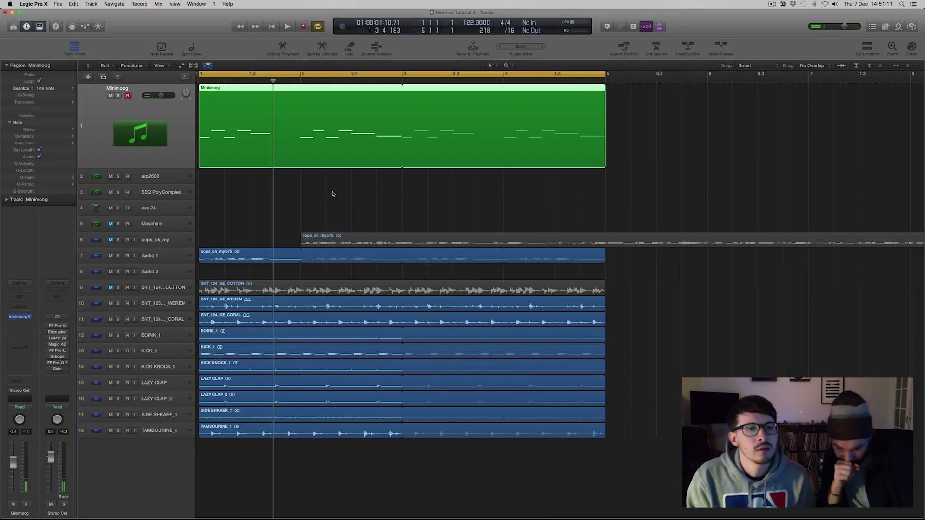